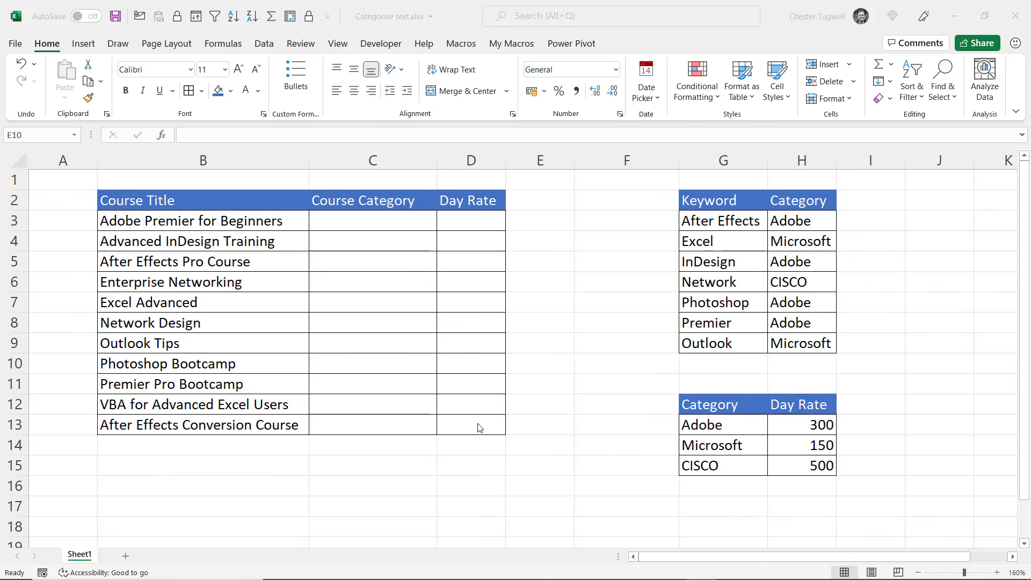
Enter an INDEX formula in C3 that returns row 6 of the keyword table's Category range: =INDEX(H3:H9,6)
{"action": "left_click", "coordinate": [387, 225]}
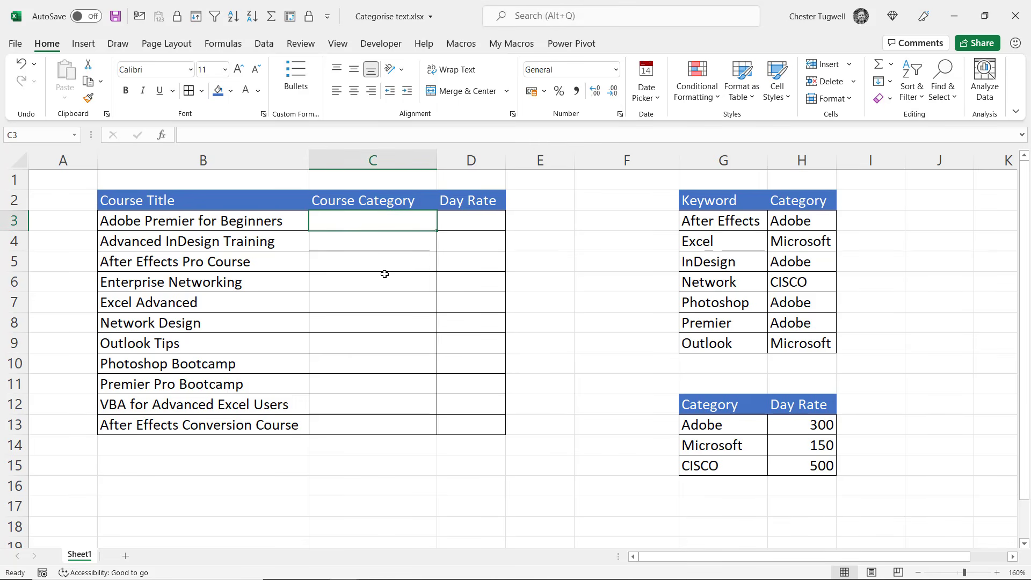
{"action": "type", "text": "=inde"}
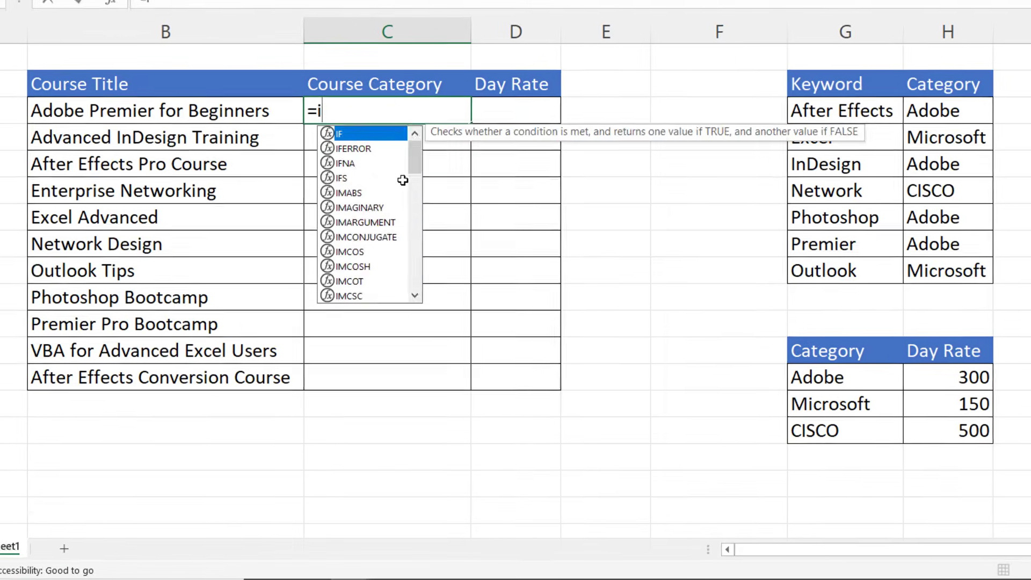
{"action": "type", "text": "x"}
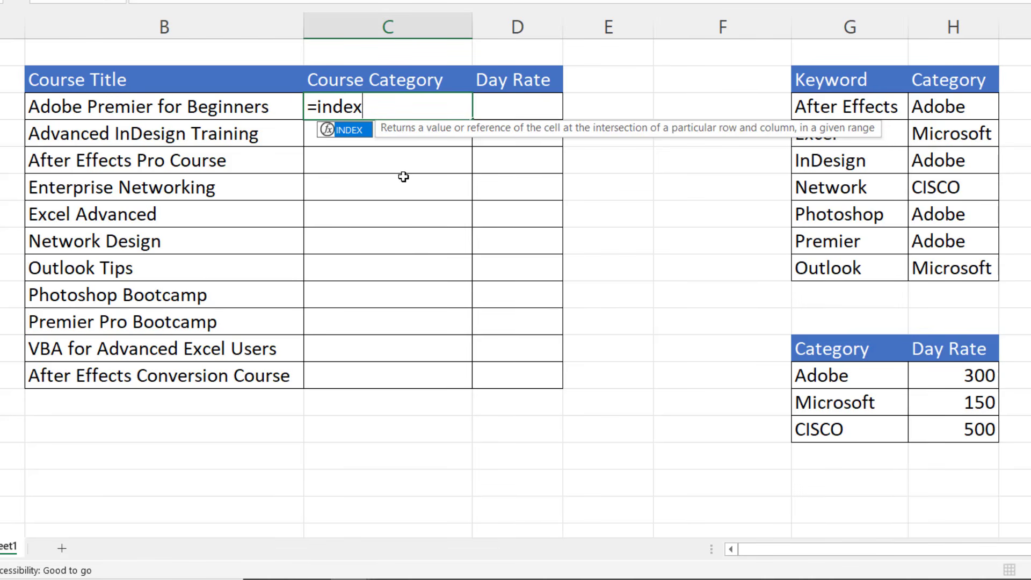
{"action": "type", "text": "("}
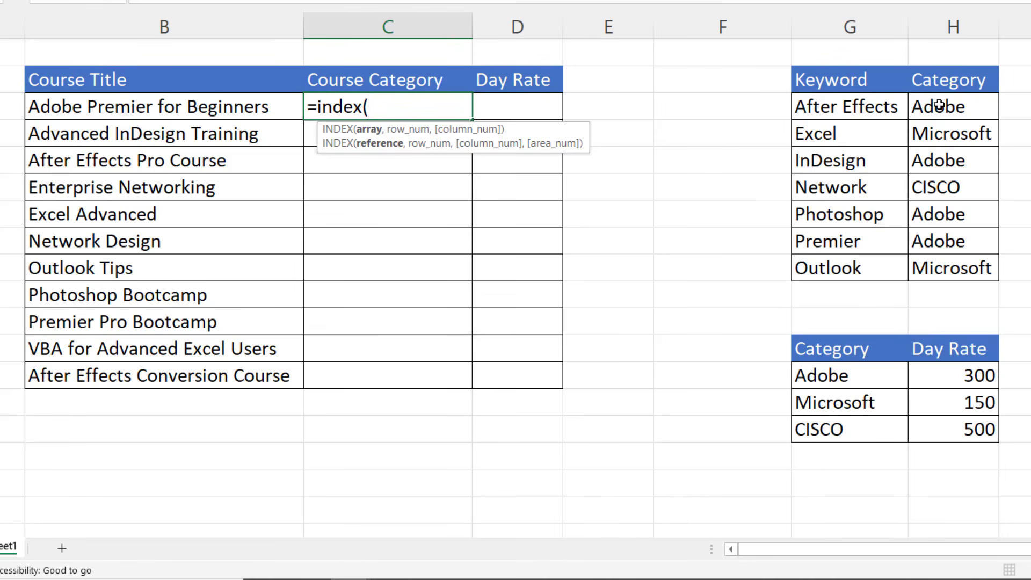
{"action": "left_click_drag", "start_coordinate": [938, 105], "coordinate": [943, 262]}
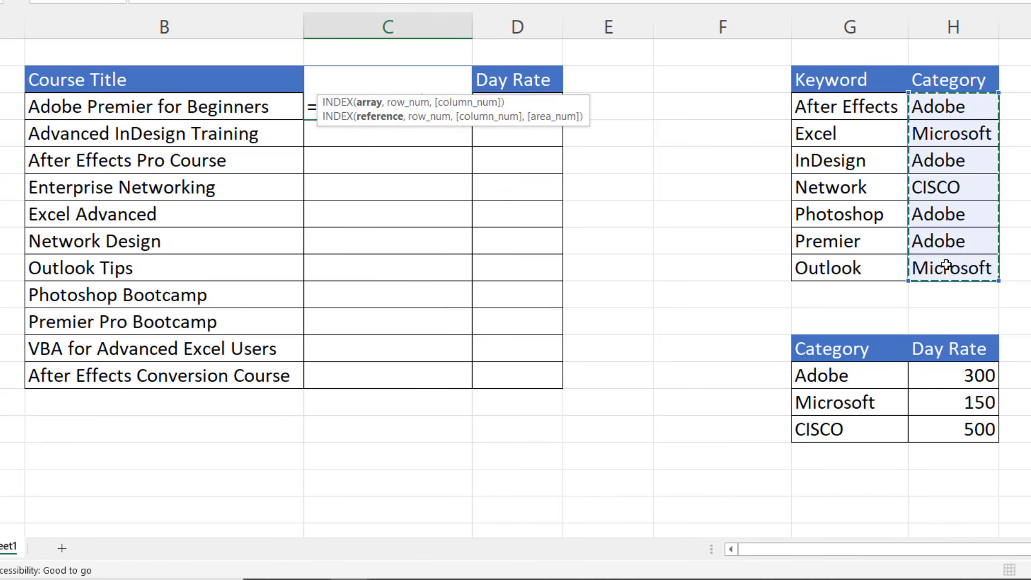
{"action": "type", "text": ","}
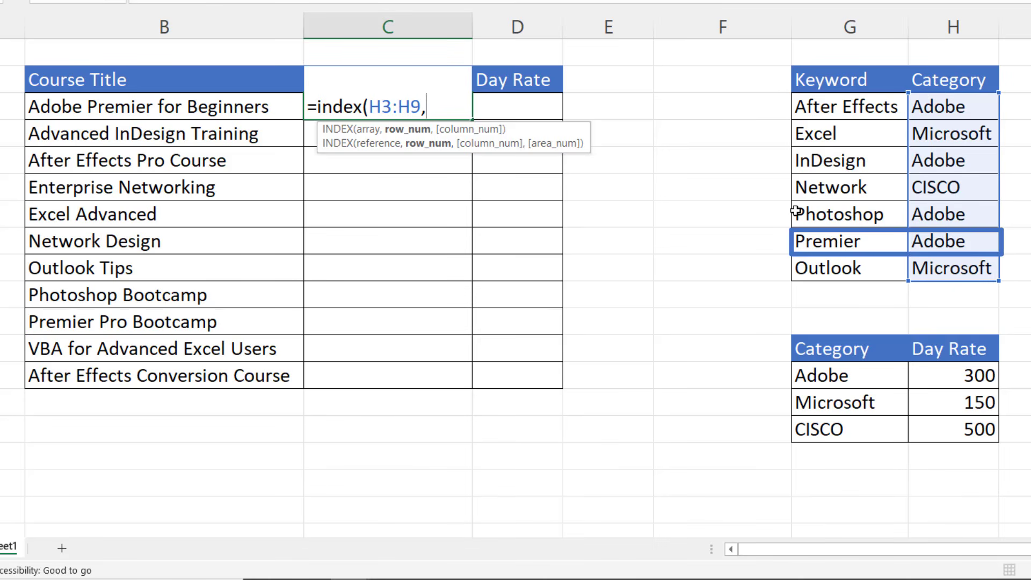
{"action": "type", "text": "6"}
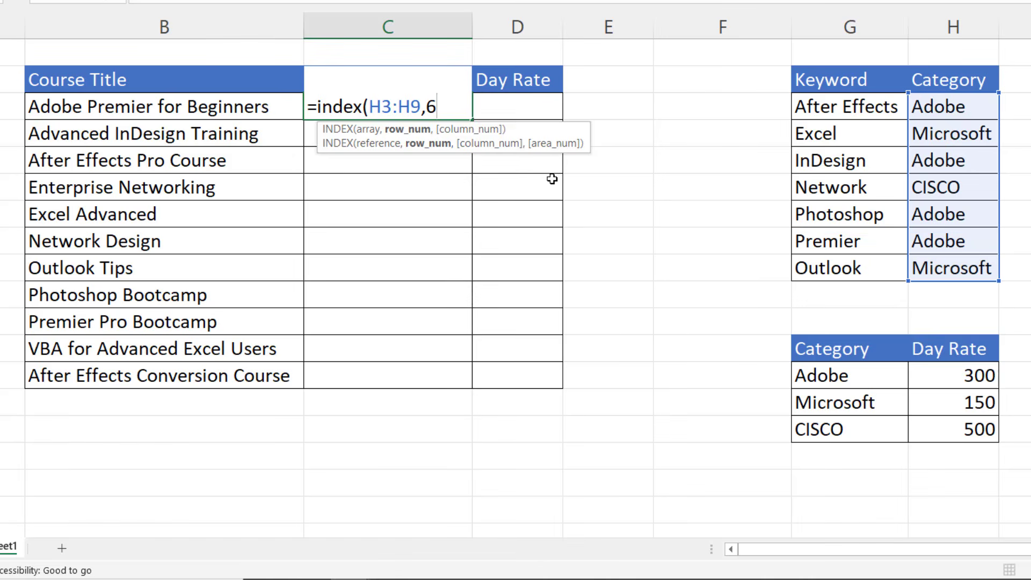
{"action": "type", "text": ")"}
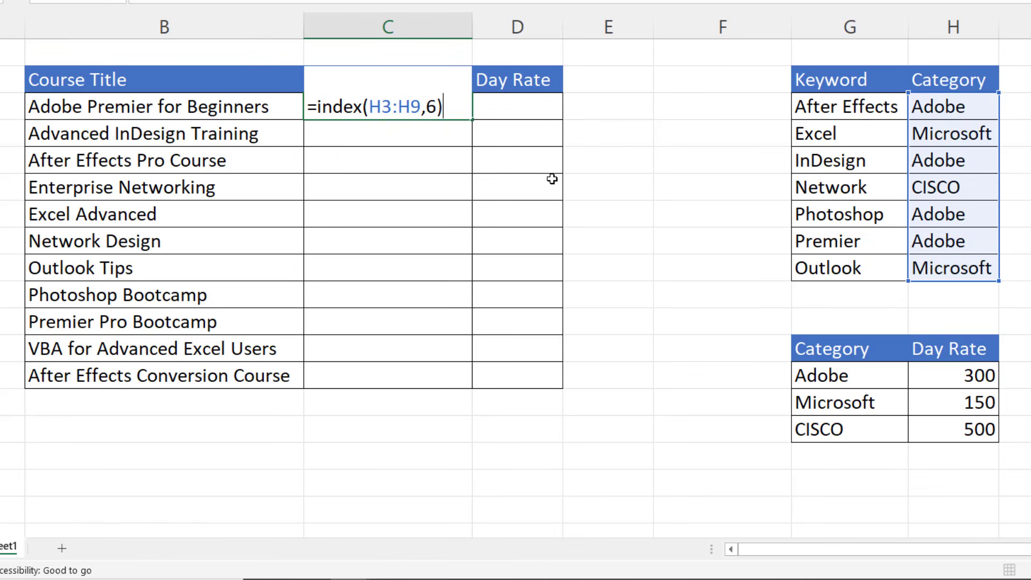
{"action": "key", "text": "Return"}
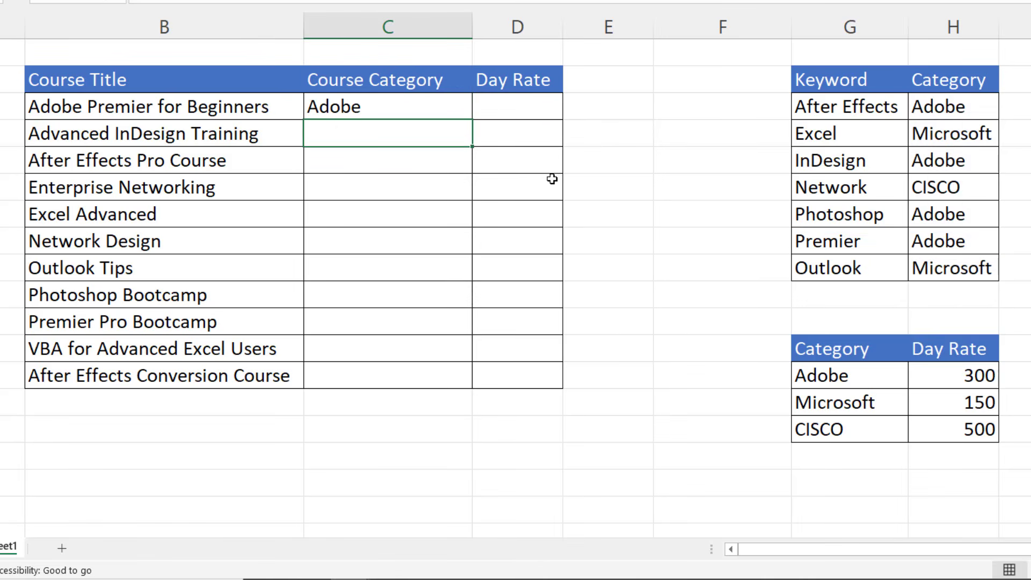
Check the row number argument in C3's INDEX formula, and clear the formula from the cell
{"action": "double_click", "coordinate": [350, 108]}
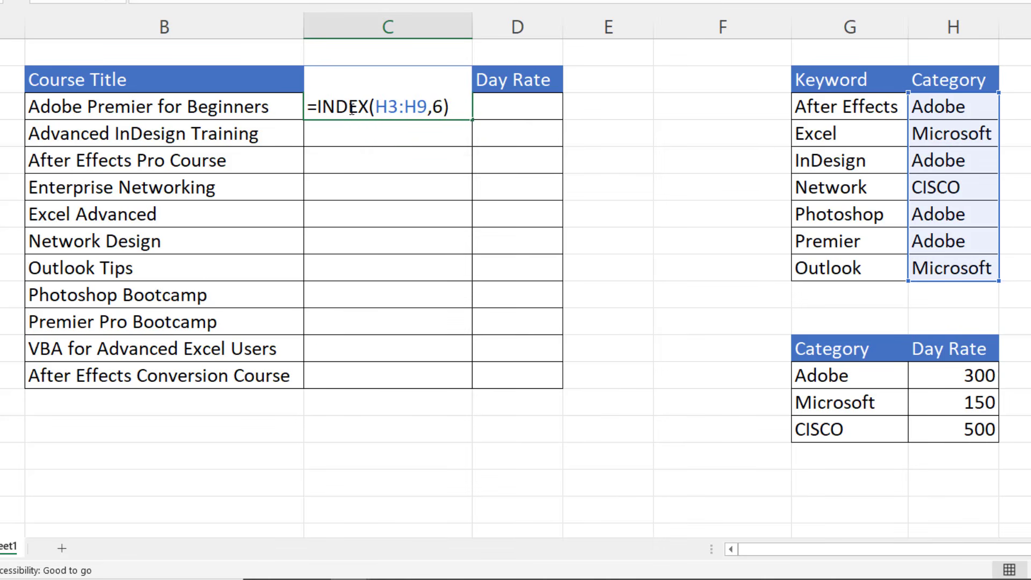
{"action": "double_click", "coordinate": [437, 107]}
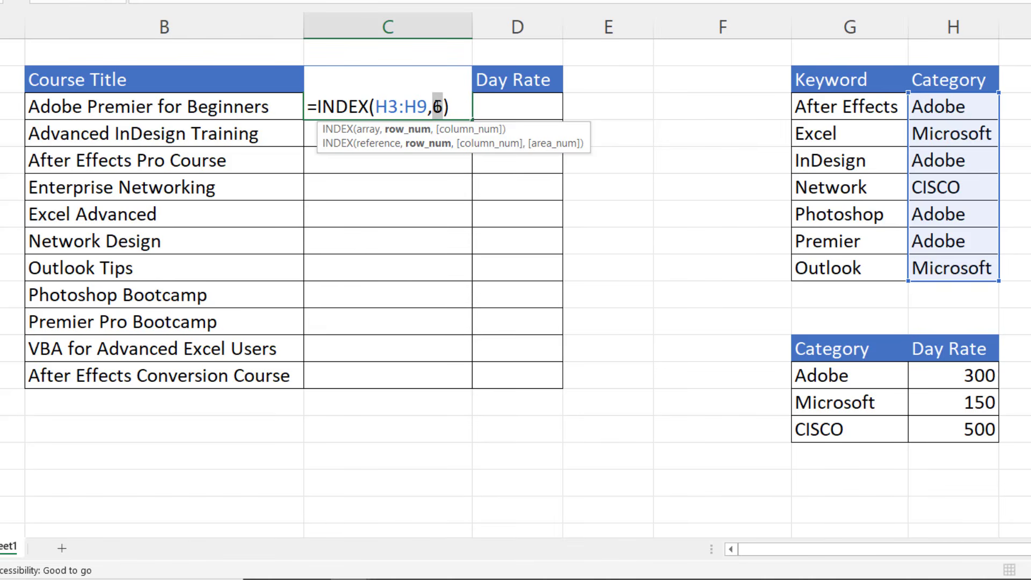
{"action": "key", "text": "Return"}
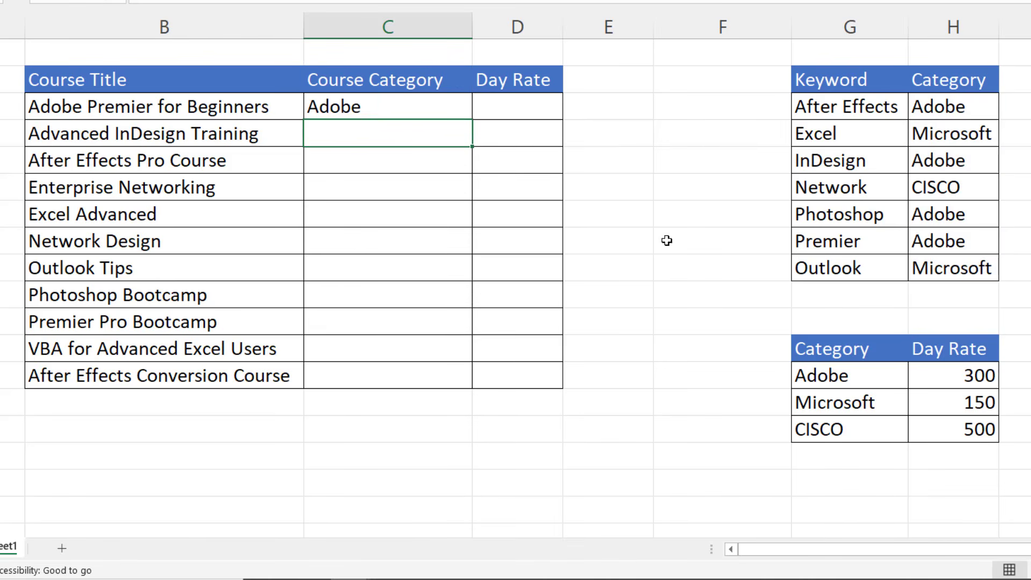
{"action": "left_click", "coordinate": [393, 107]}
{"action": "key", "text": "Delete"}
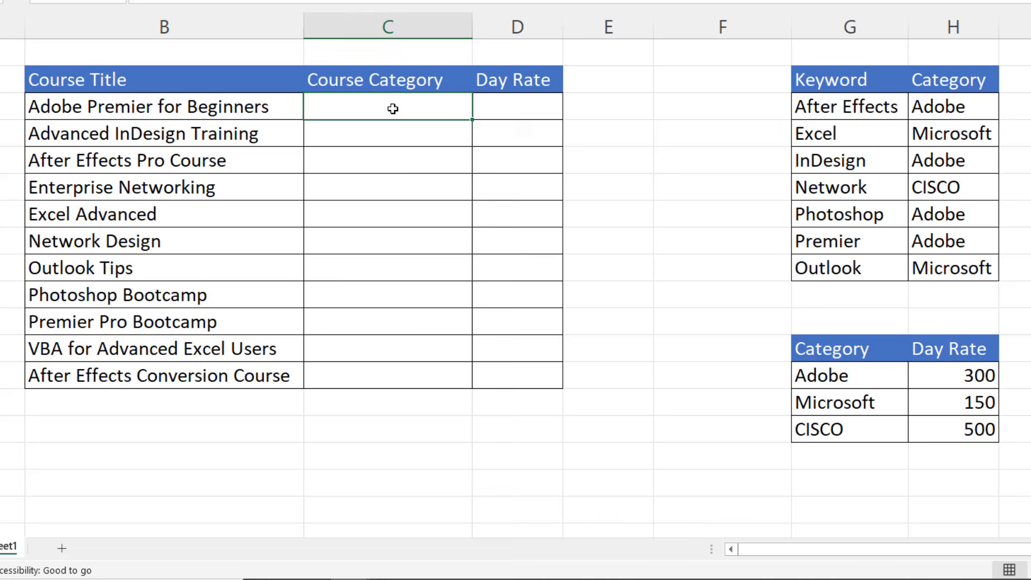
Enter a formula in C3 that searches the course title for every keyword, with the keyword range locked: =SEARCH($G$3:$G$9,B3)
{"action": "left_click", "coordinate": [398, 164]}
{"action": "left_click", "coordinate": [390, 107]}
{"action": "type", "text": "=s"}
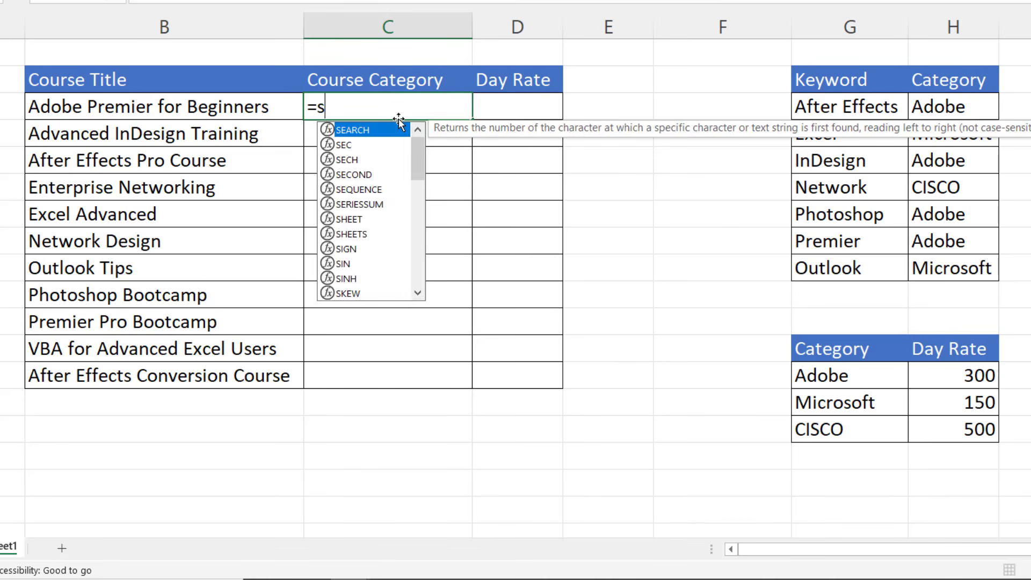
{"action": "type", "text": "earch("}
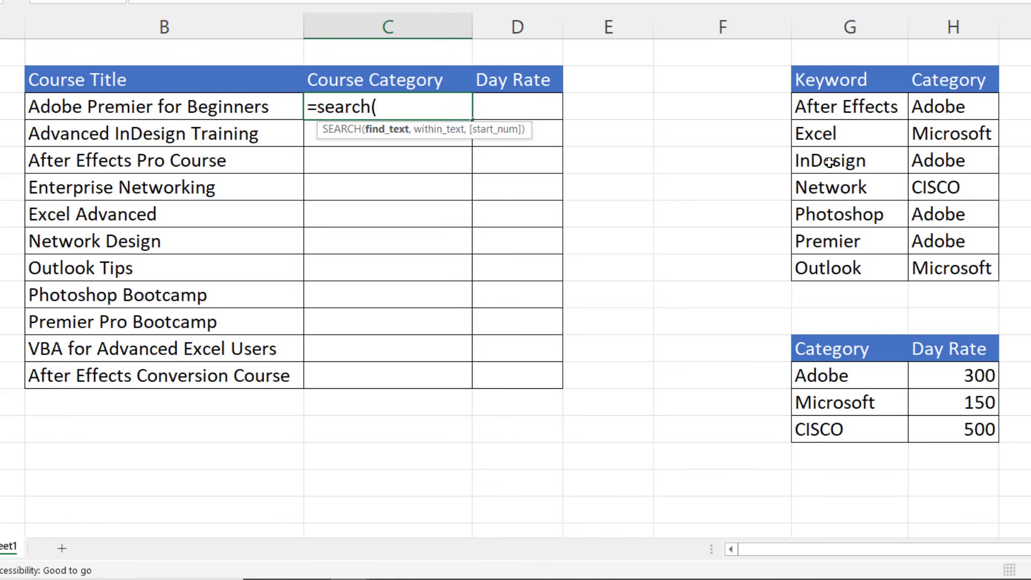
{"action": "left_click_drag", "start_coordinate": [830, 106], "coordinate": [813, 267]}
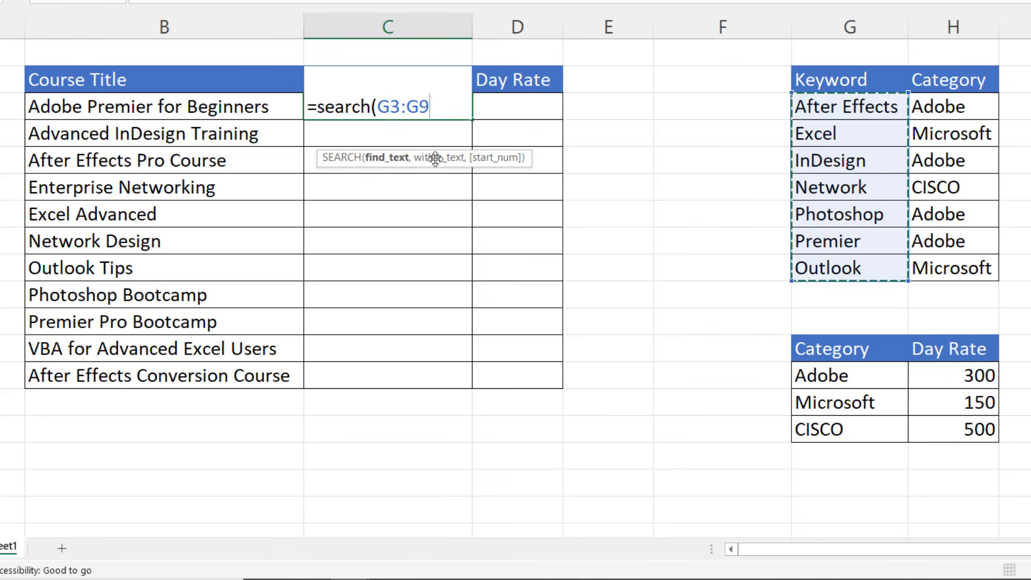
{"action": "key", "text": "F4"}
{"action": "type", "text": ","}
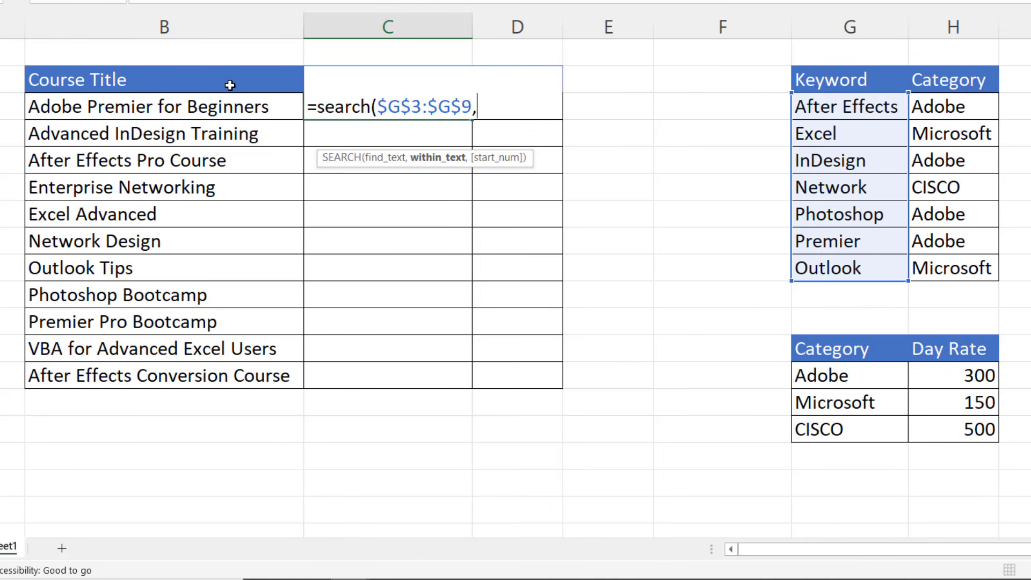
{"action": "left_click", "coordinate": [154, 107]}
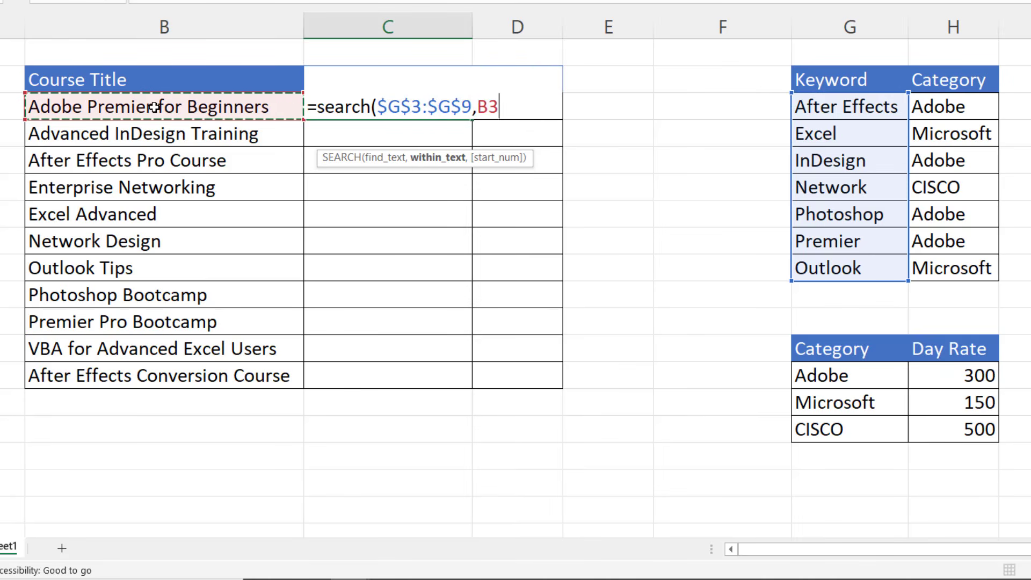
{"action": "type", "text": ")"}
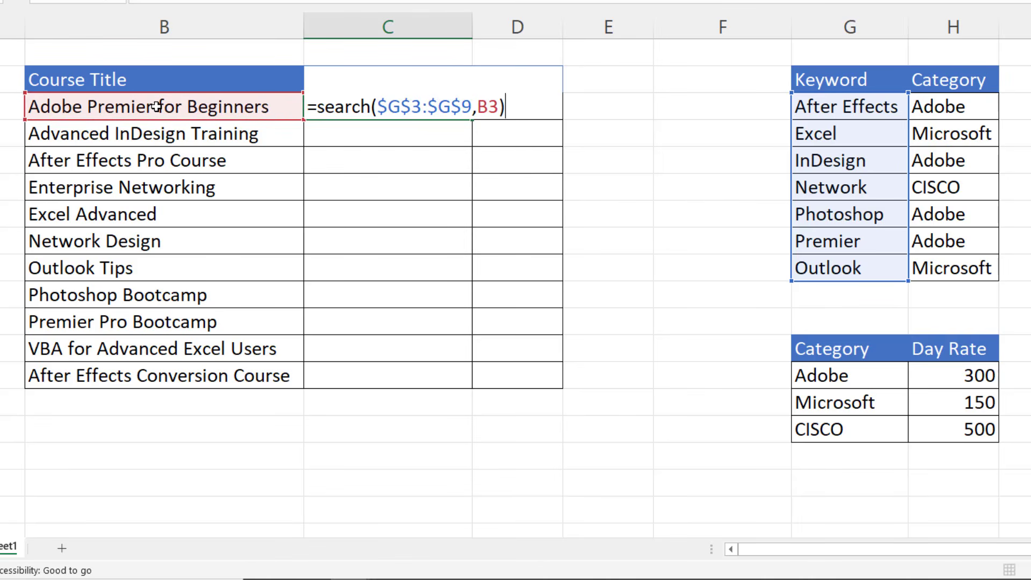
{"action": "left_click", "coordinate": [428, 111]}
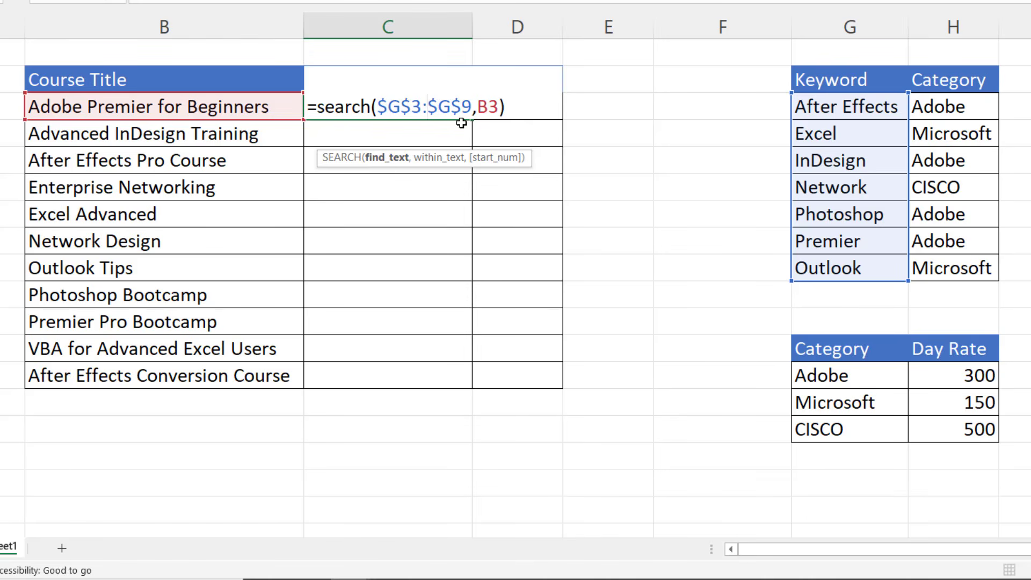
{"action": "left_click_drag", "start_coordinate": [471, 105], "coordinate": [381, 102]}
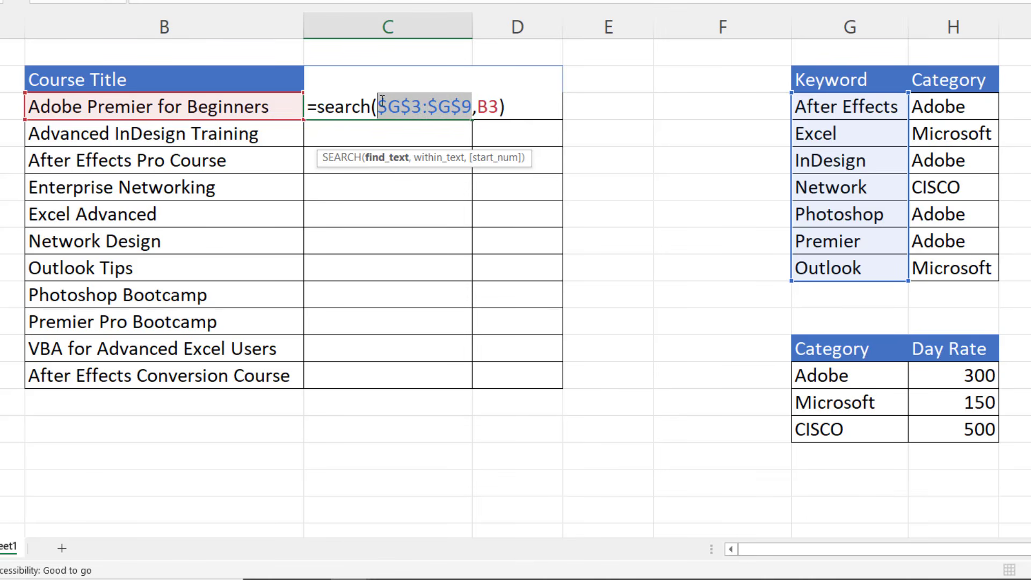
{"action": "left_click", "coordinate": [511, 109]}
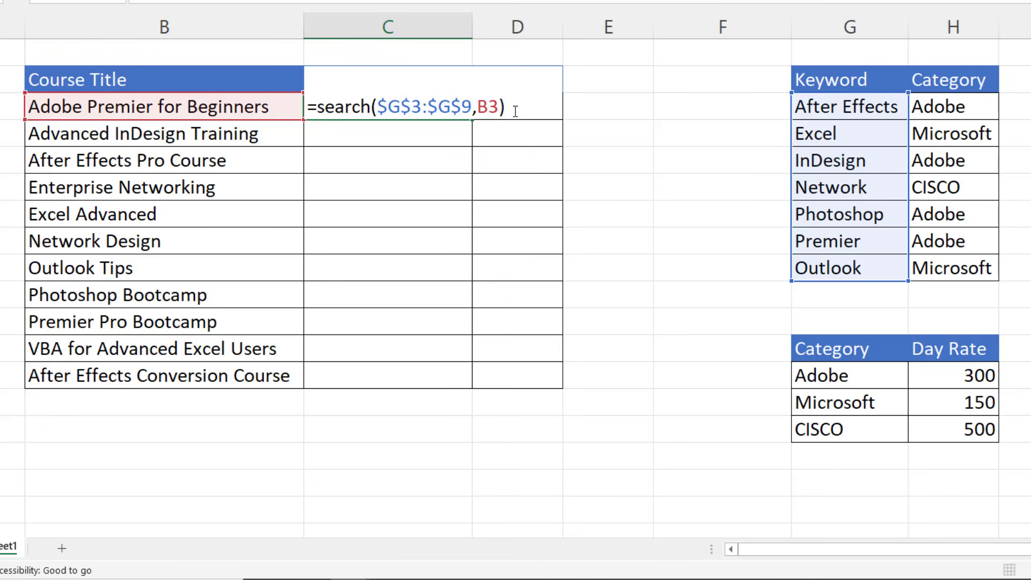
{"action": "key", "text": "Return"}
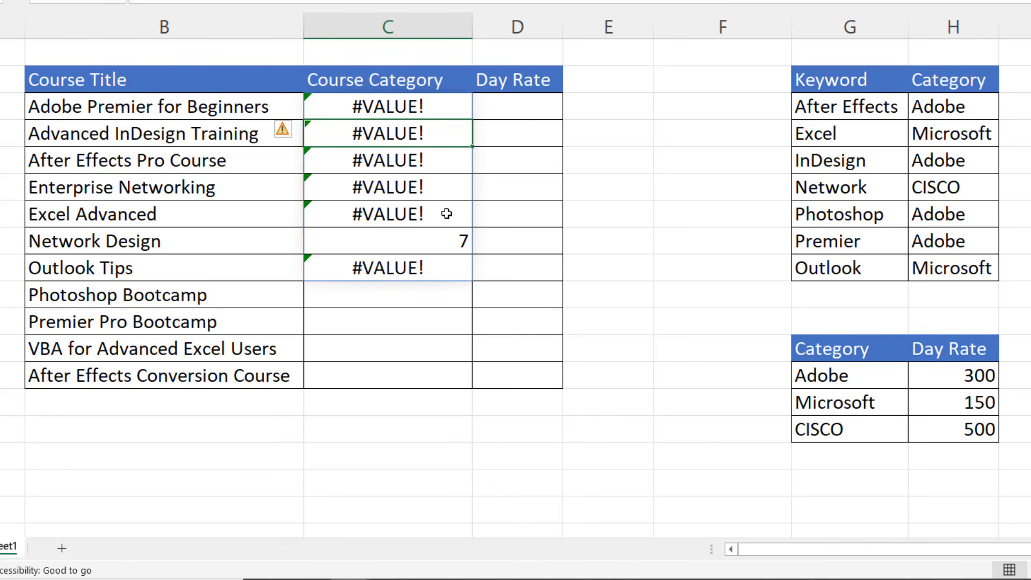
Evaluate the SEARCH part of C3's formula in place to view its array, and restore the original formula
{"action": "double_click", "coordinate": [422, 106]}
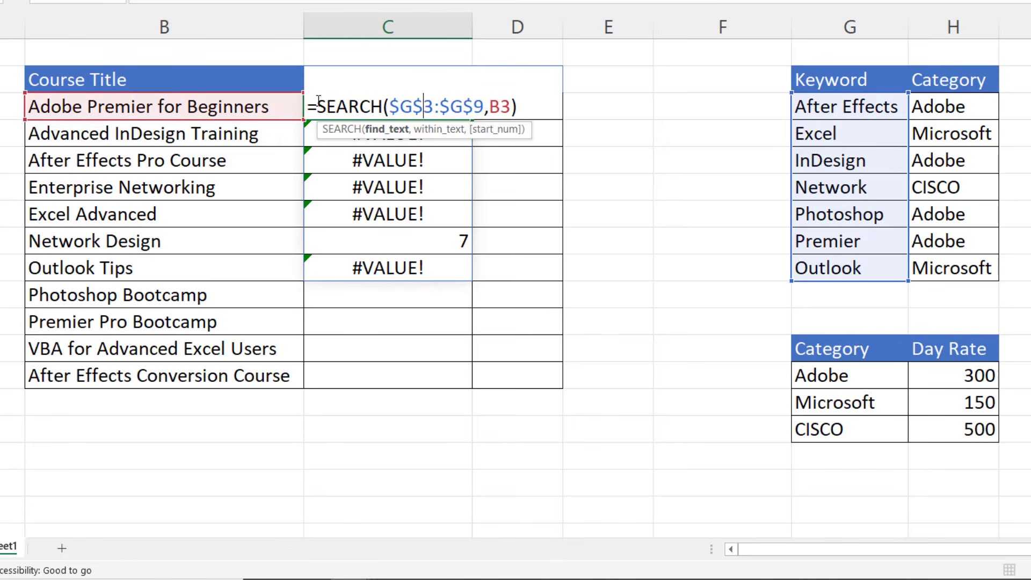
{"action": "left_click_drag", "start_coordinate": [318, 106], "coordinate": [527, 103]}
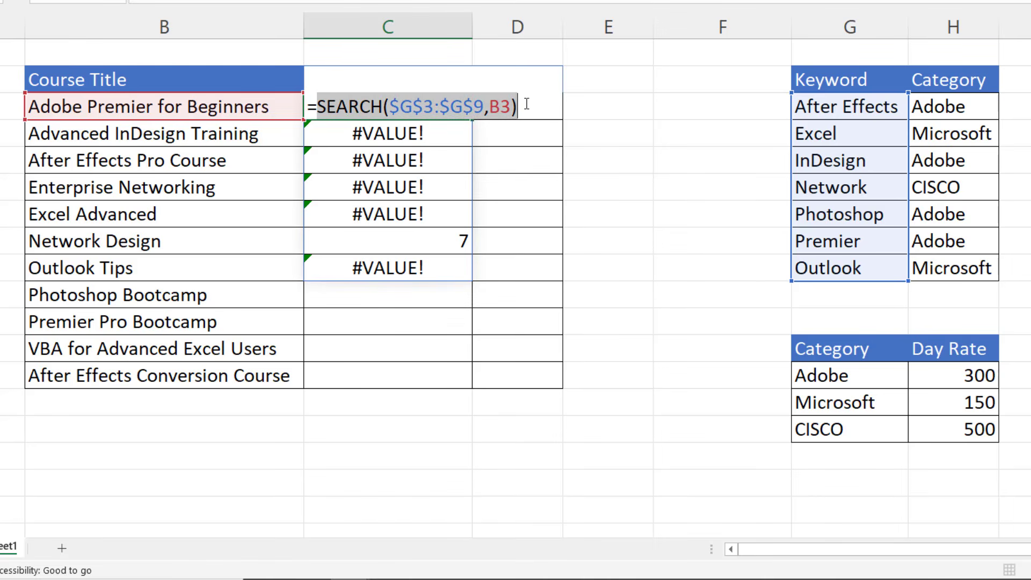
{"action": "key", "text": "F9"}
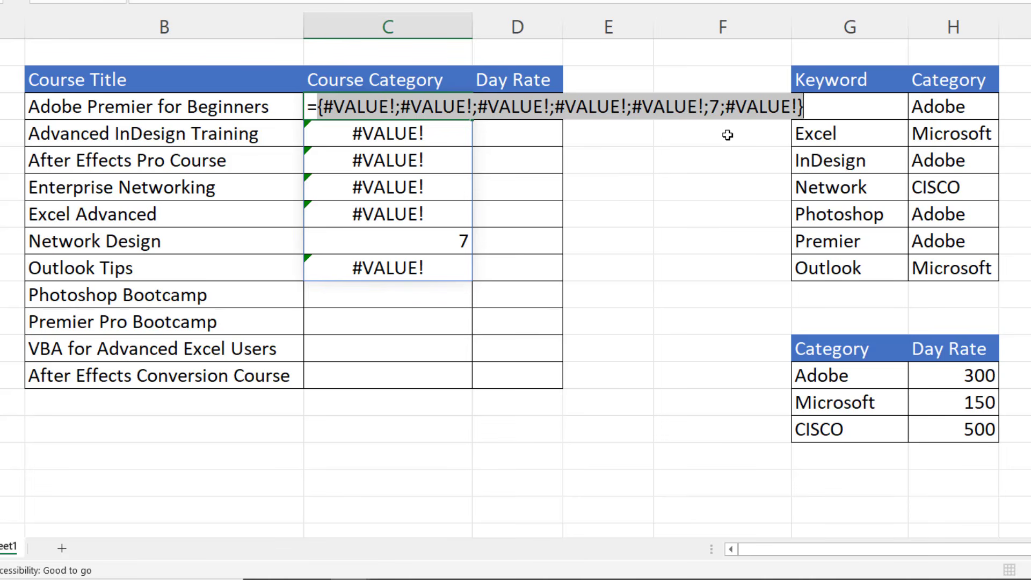
{"action": "key", "text": "ctrl+z"}
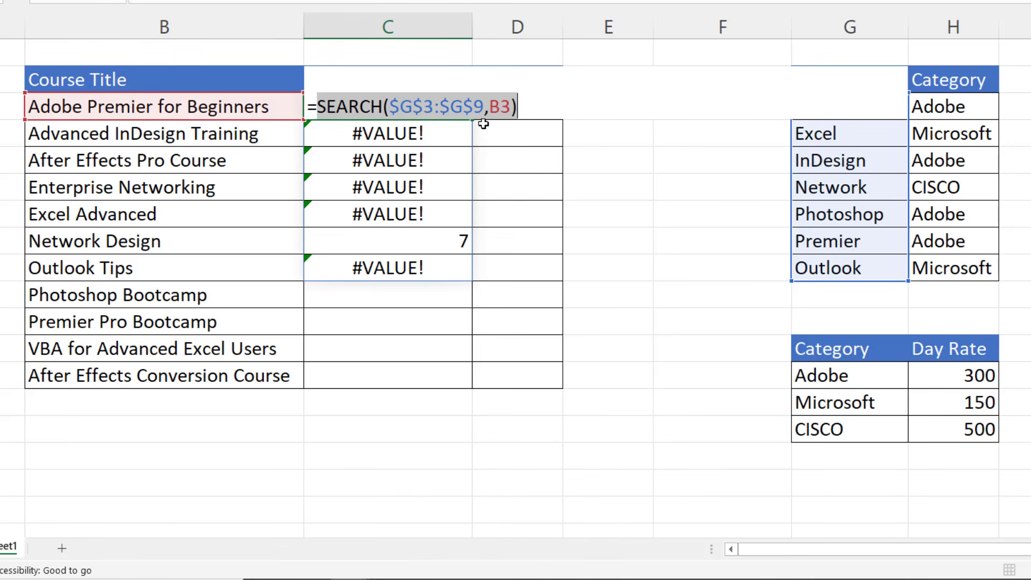
{"action": "key", "text": "Return"}
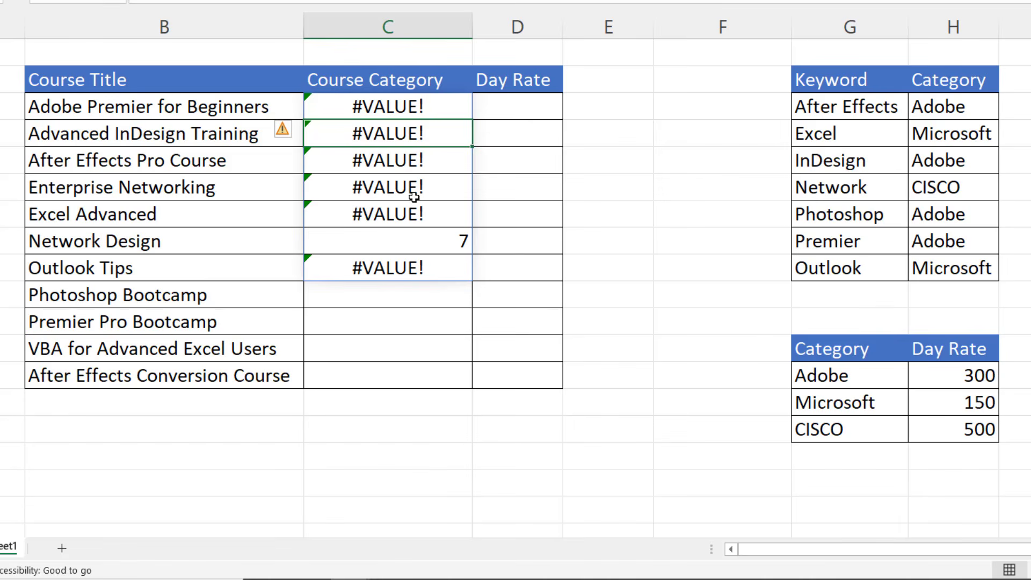
Wrap the SEARCH function in C3 in ISNUMBER so the formula reads =ISNUMBER(SEARCH($G$3:$G$9,B3))
{"action": "left_click", "coordinate": [440, 245]}
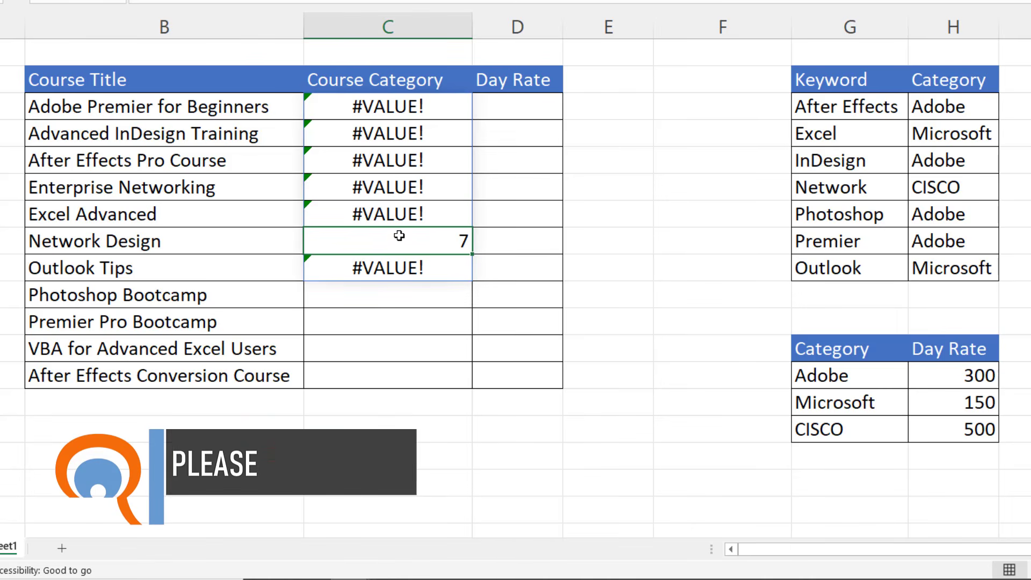
{"action": "double_click", "coordinate": [400, 107]}
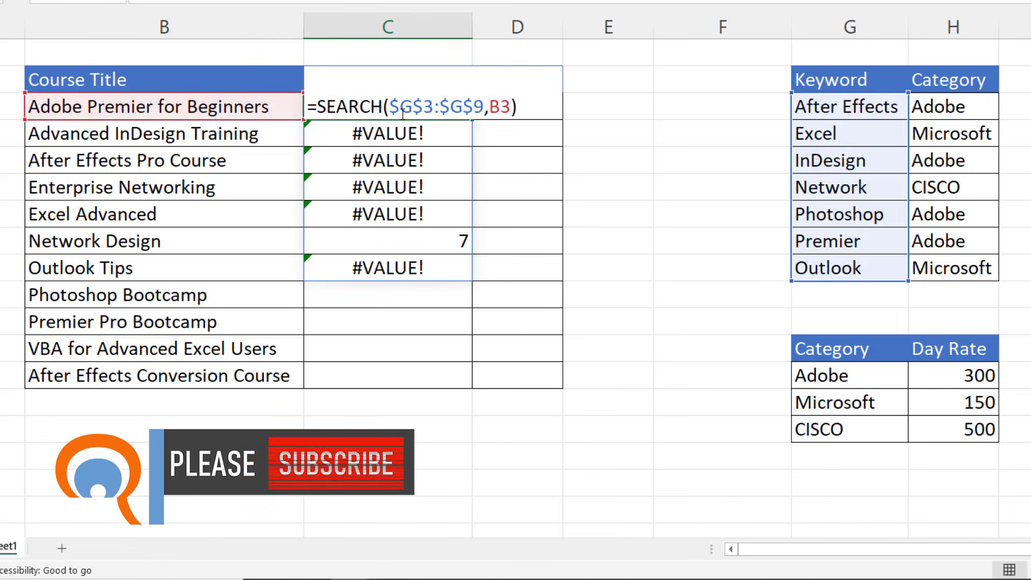
{"action": "left_click", "coordinate": [317, 105]}
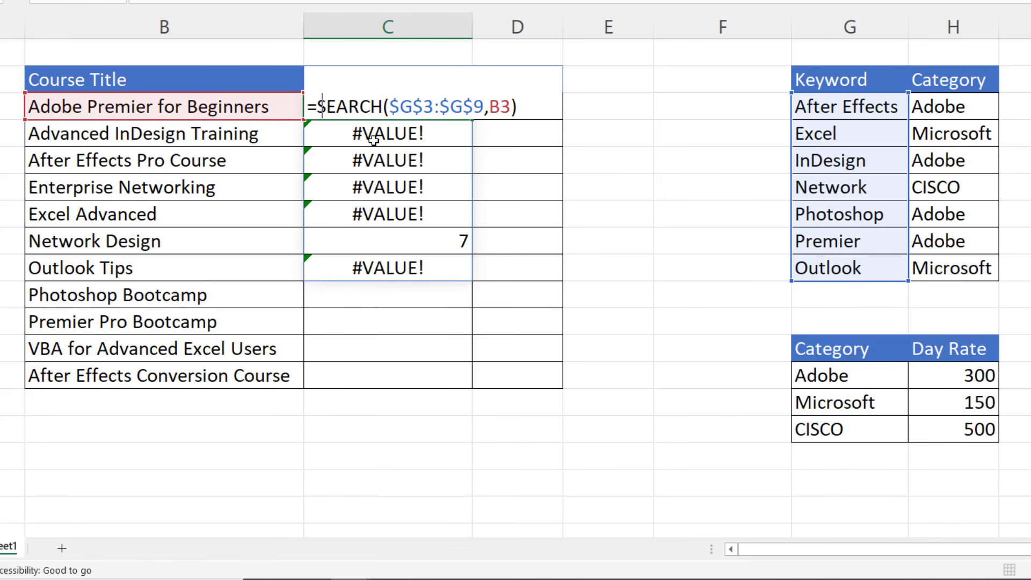
{"action": "type", "text": "isnumbe"}
{"action": "type", "text": "r"}
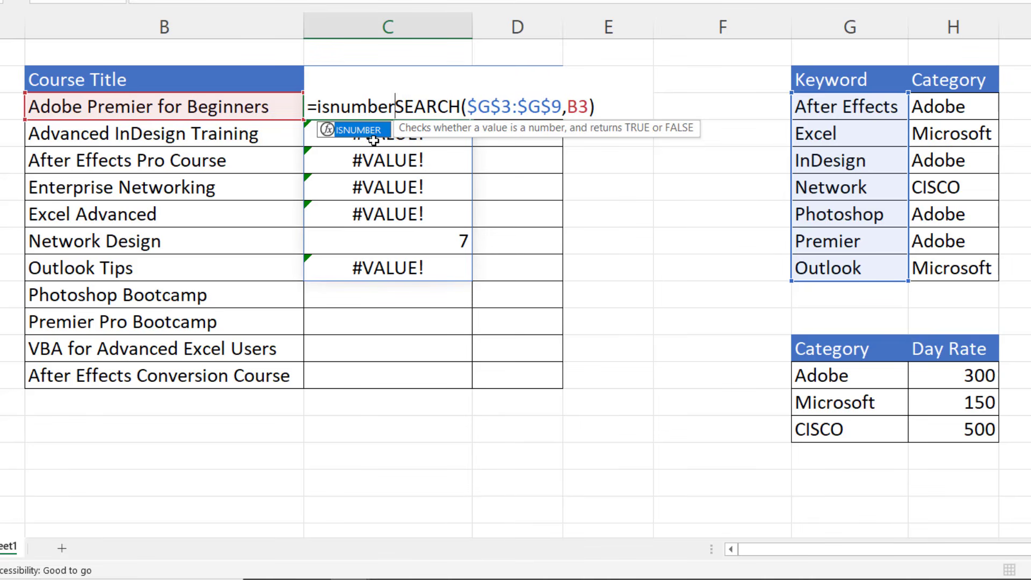
{"action": "type", "text": "("}
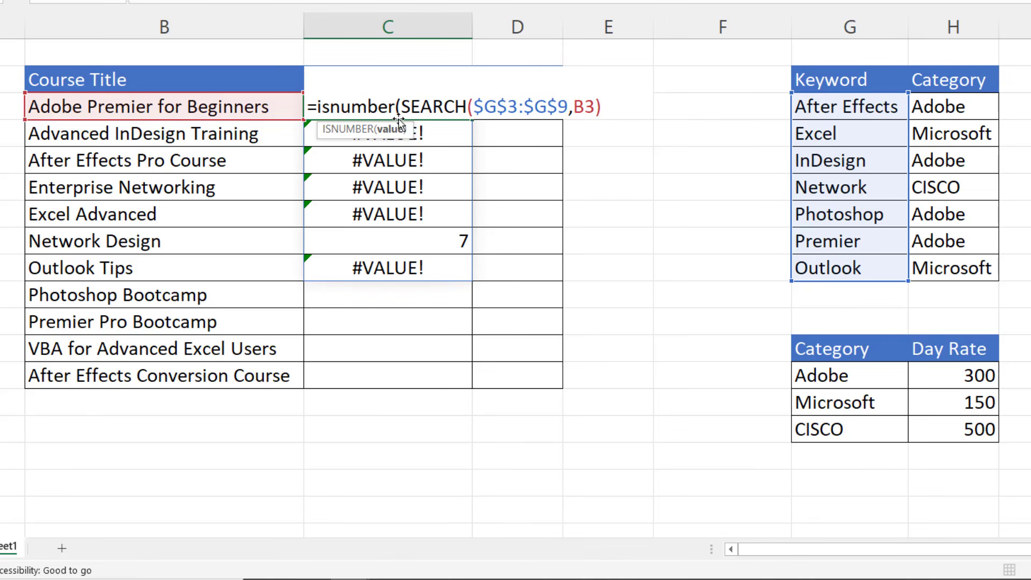
{"action": "type", "text": ")"}
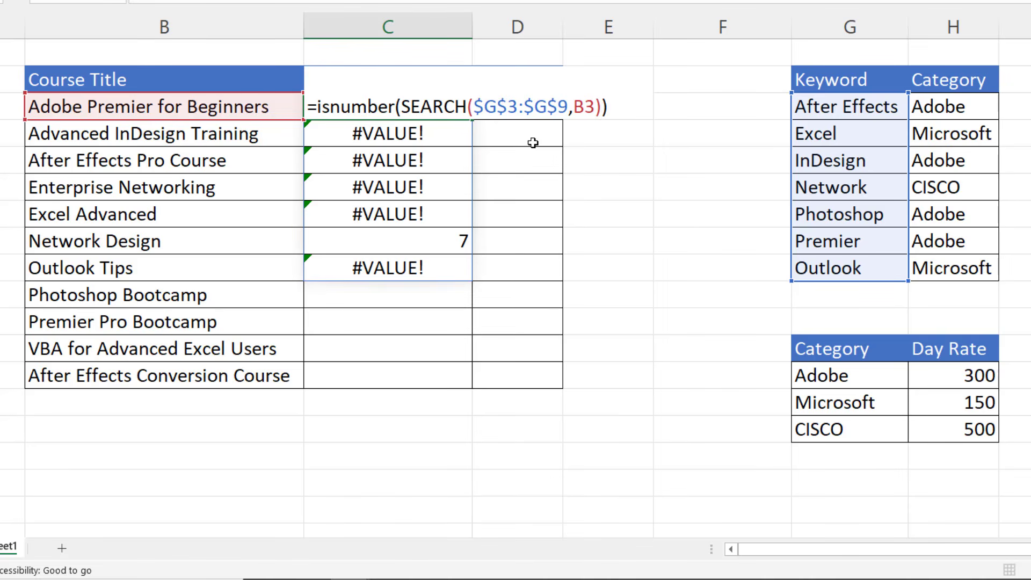
{"action": "key", "text": "Return"}
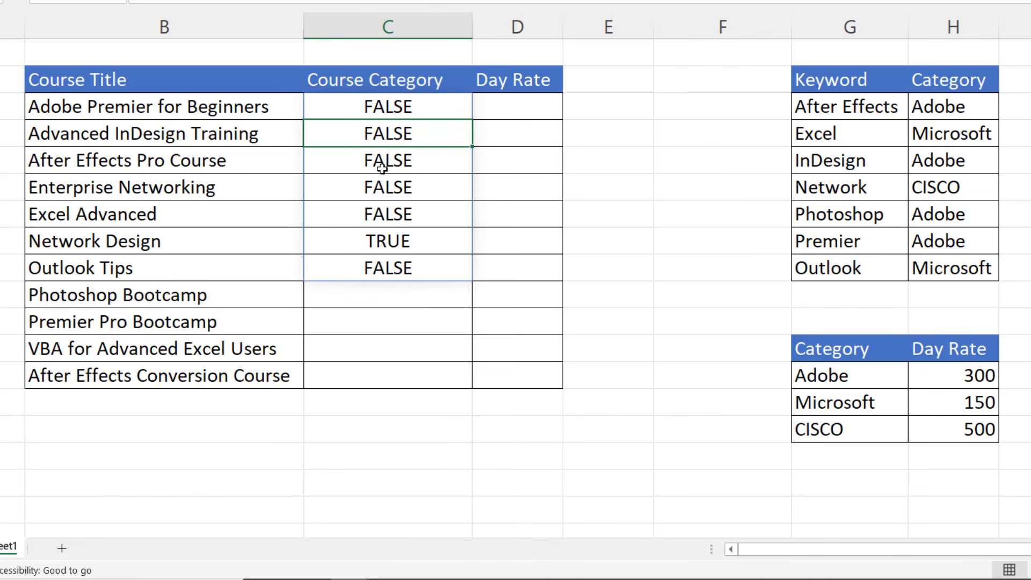
Evaluate the whole ISNUMBER expression in C3 in place to view its TRUE/FALSE array, and restore the original formula
{"action": "double_click", "coordinate": [390, 106]}
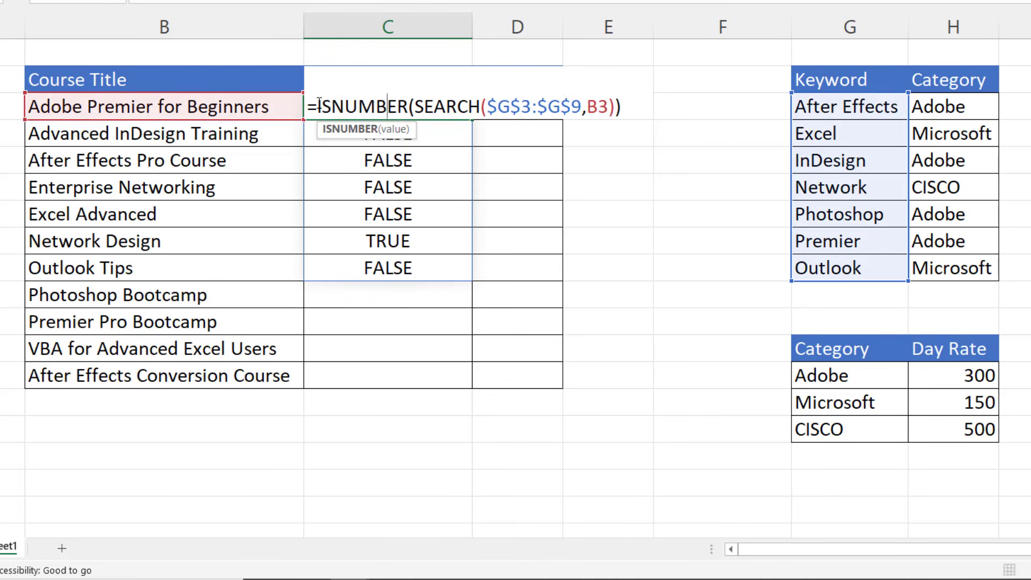
{"action": "left_click_drag", "start_coordinate": [319, 105], "coordinate": [626, 108]}
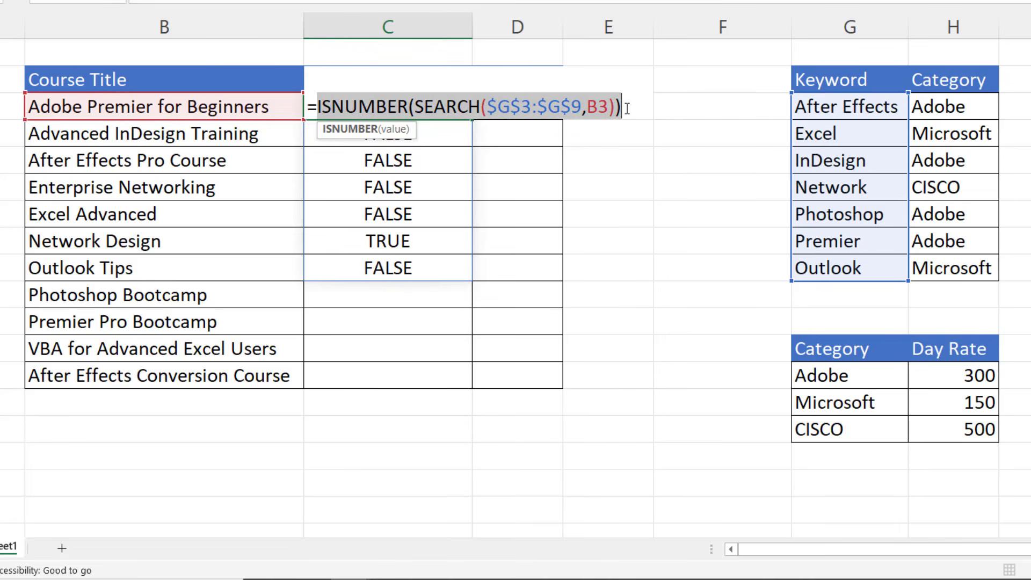
{"action": "key", "text": "F9"}
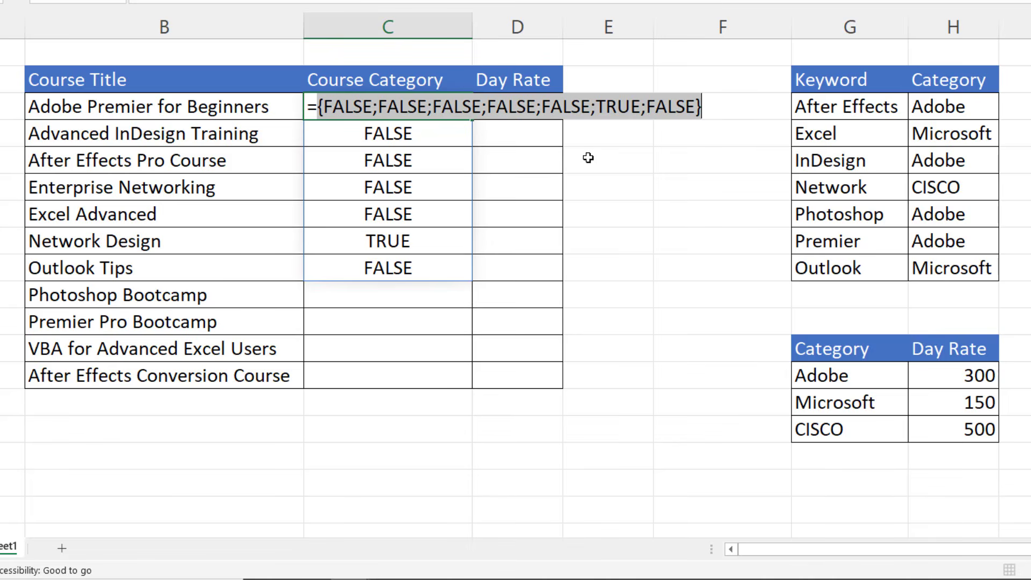
{"action": "key", "text": "ctrl+z"}
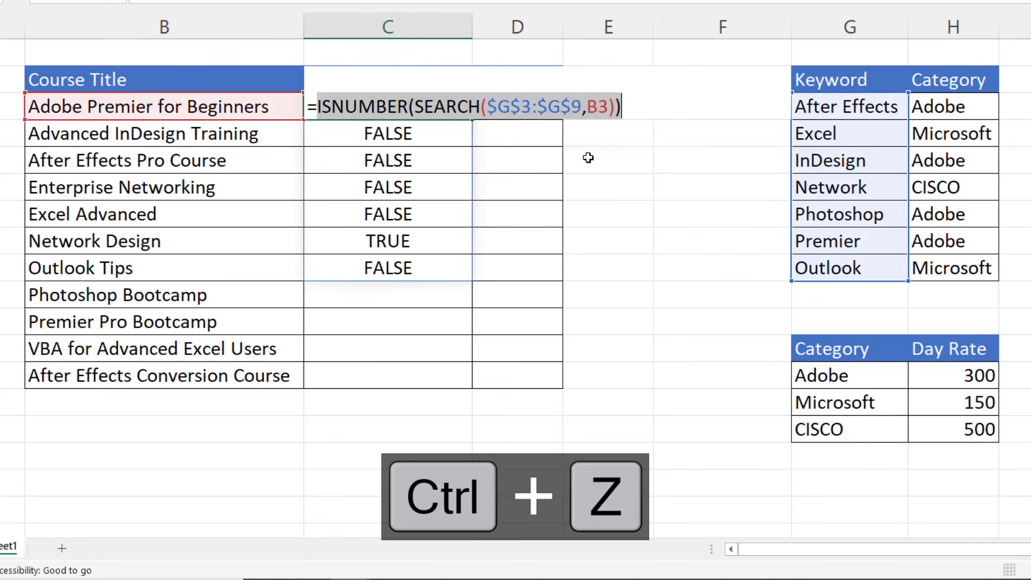
{"action": "key", "text": "Escape"}
Enter a test formula in C15 that finds the position of TRUE in C3's spilled results with an exact match: =MATCH(TRUE,C3#,0)
{"action": "left_click", "coordinate": [387, 428]}
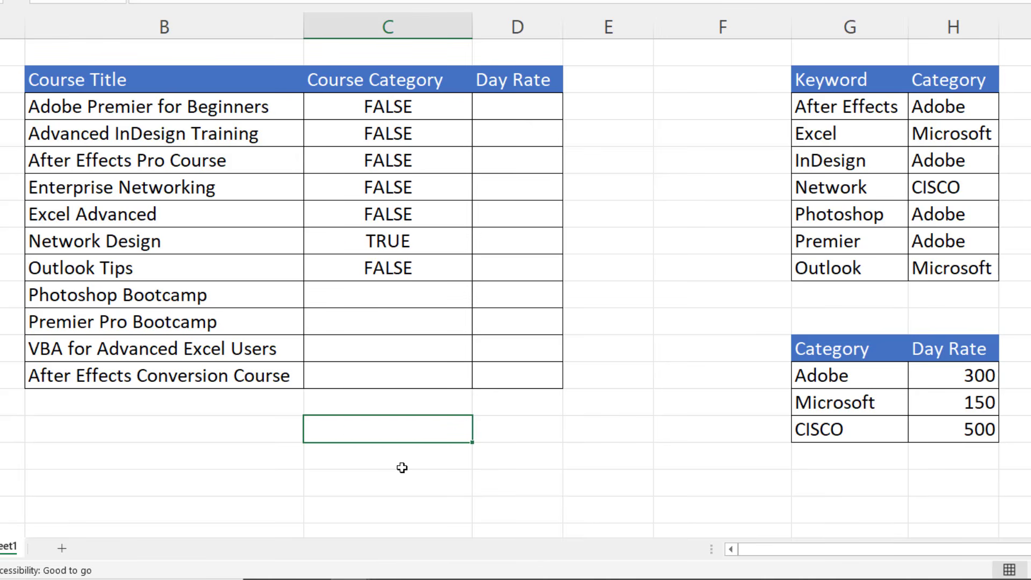
{"action": "type", "text": "=match"}
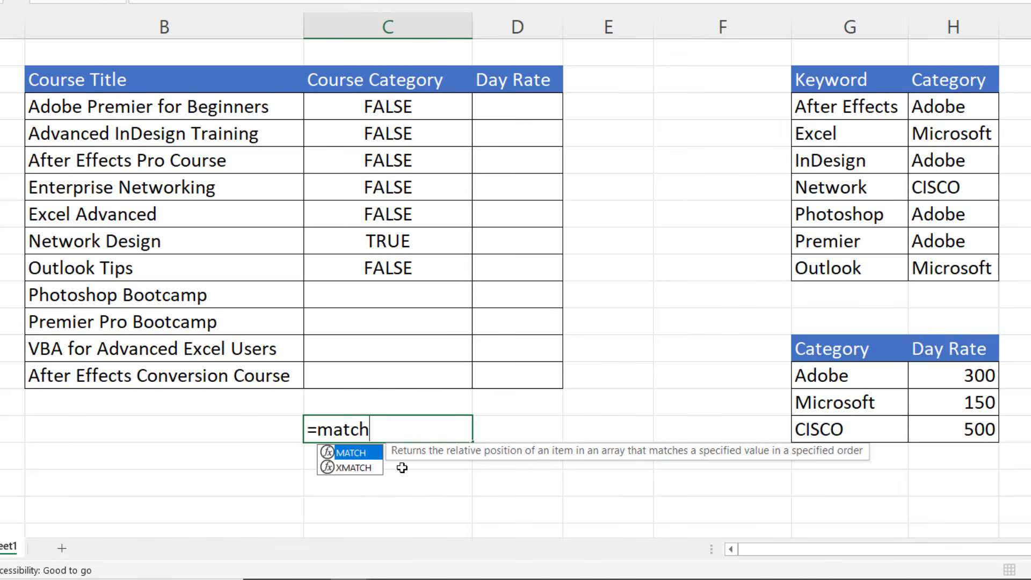
{"action": "type", "text": "("}
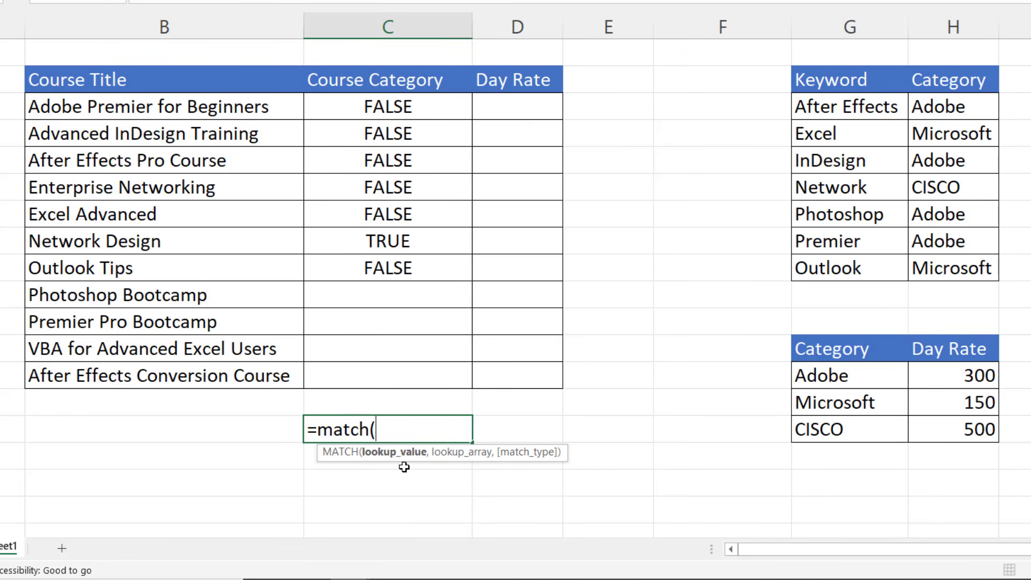
{"action": "type", "text": "TRUE"}
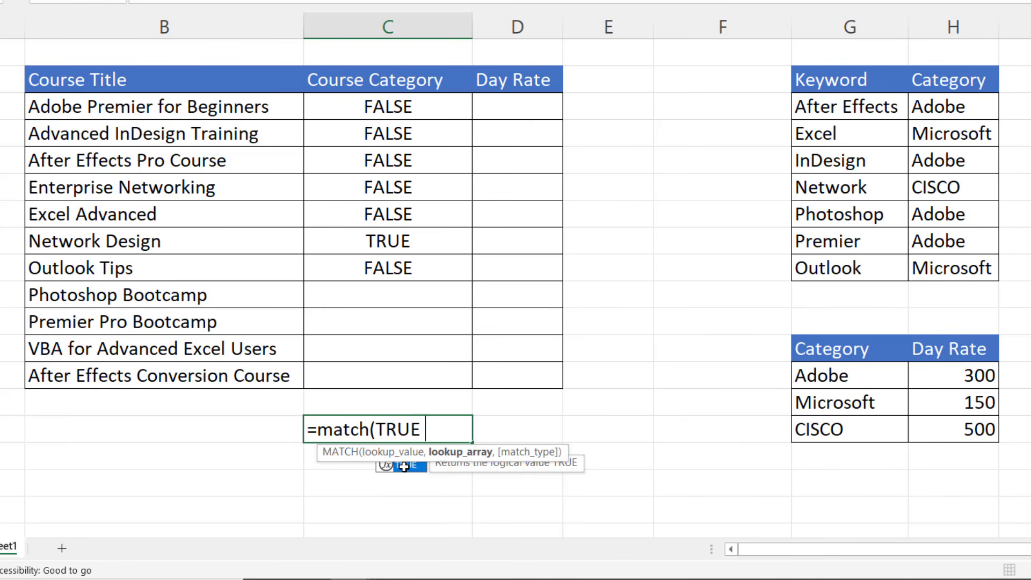
{"action": "type", "text": ","}
{"action": "left_click_drag", "start_coordinate": [413, 103], "coordinate": [409, 267]}
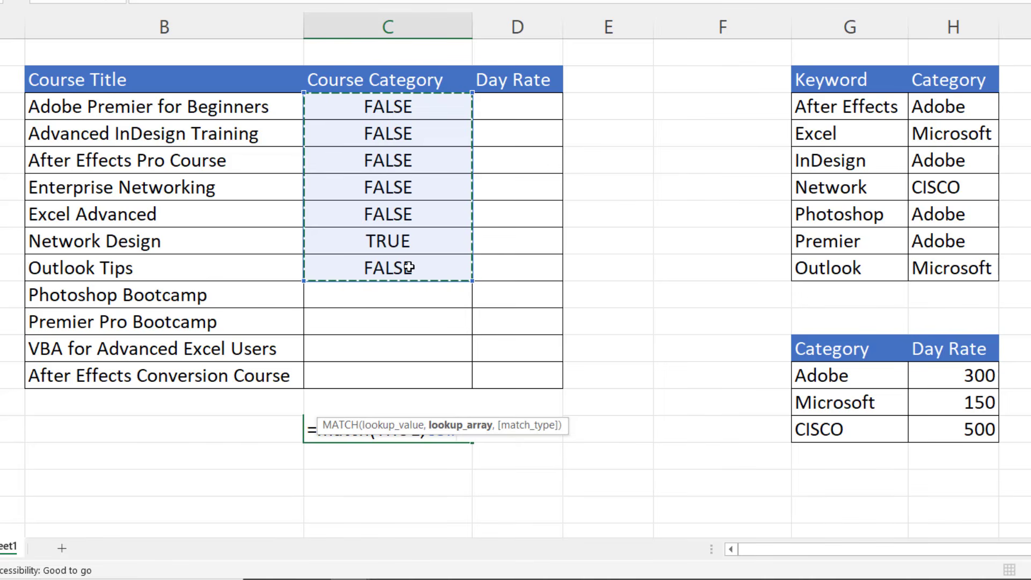
{"action": "left_click_drag", "start_coordinate": [501, 429], "coordinate": [501, 470]}
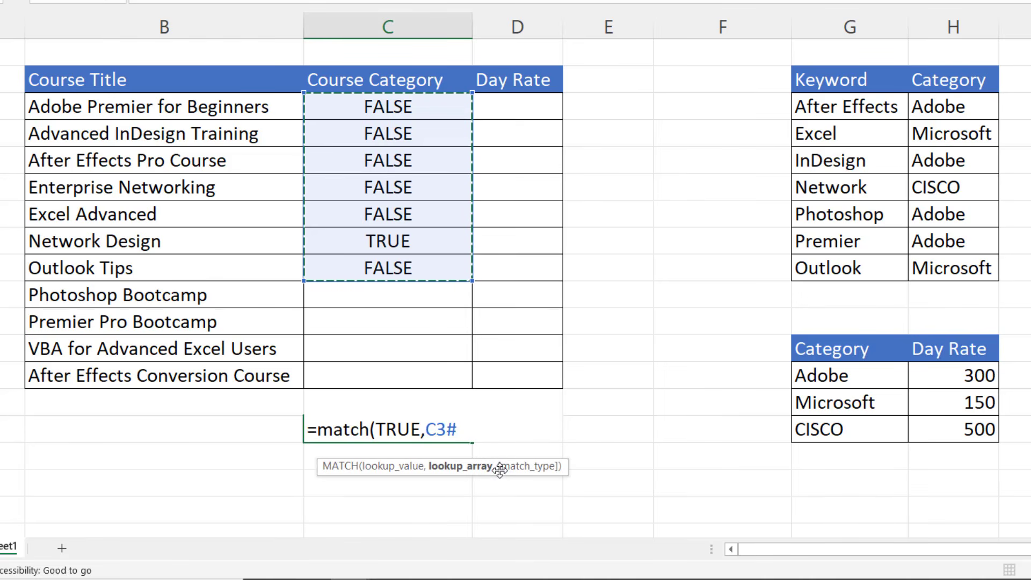
{"action": "type", "text": ","}
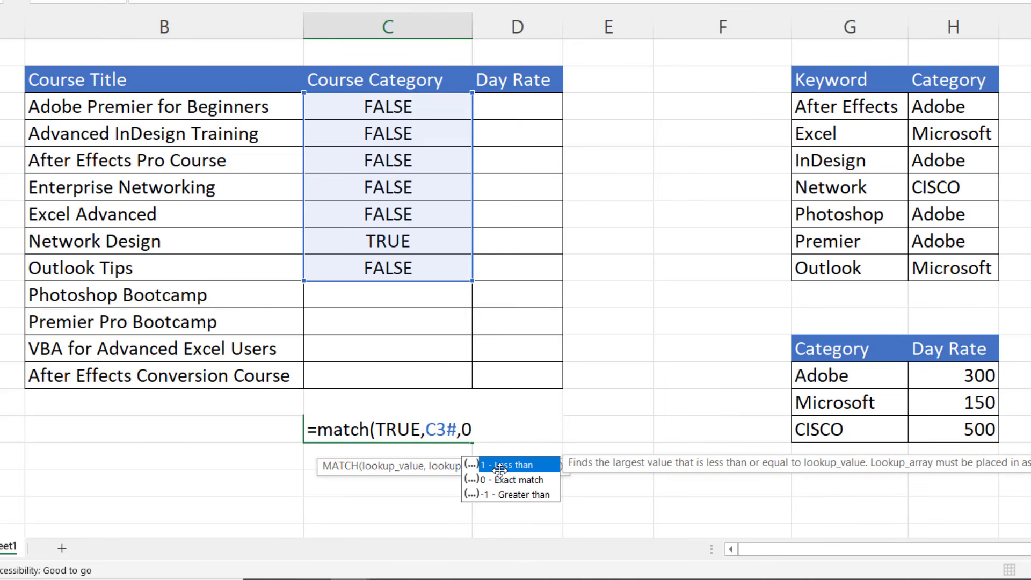
{"action": "type", "text": "0)"}
{"action": "key", "text": "Return"}
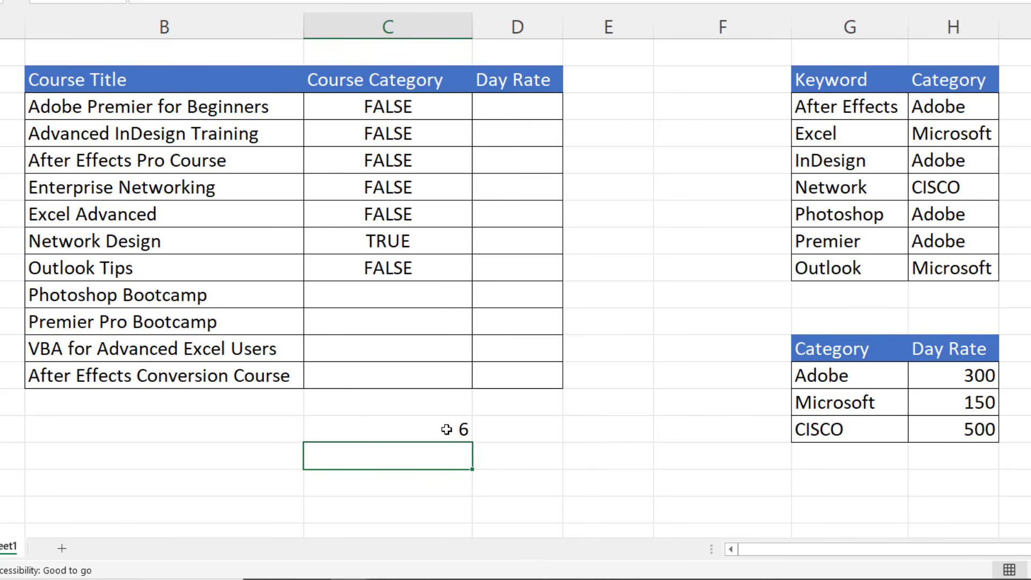
Wrap C3's formula in MATCH so it reads =MATCH(TRUE,ISNUMBER(SEARCH($G$3:$G$9,B3)),0), and clear the test formula from C15
{"action": "left_click", "coordinate": [394, 108]}
{"action": "double_click", "coordinate": [396, 107]}
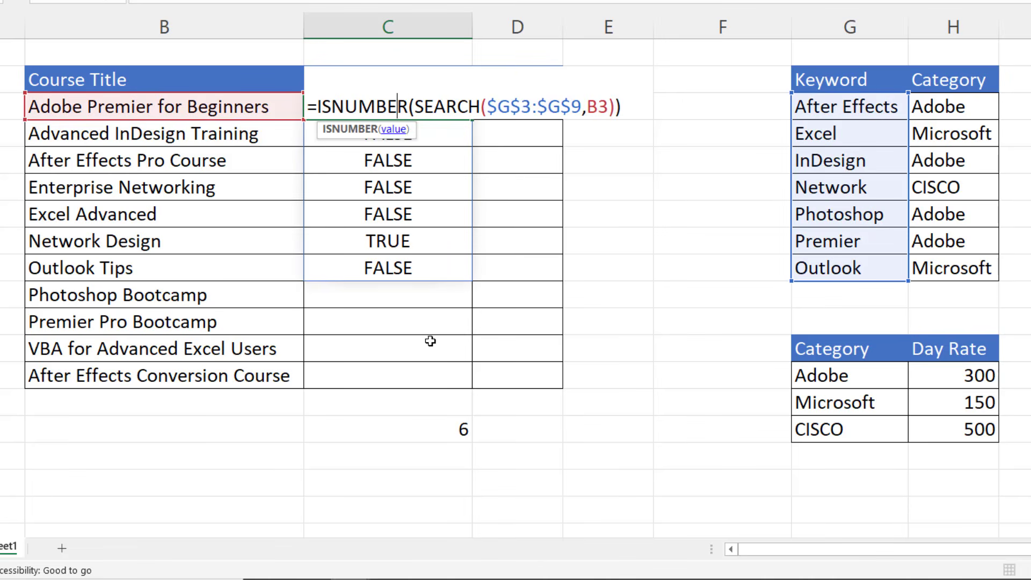
{"action": "left_click", "coordinate": [317, 105]}
{"action": "type", "text": "match"}
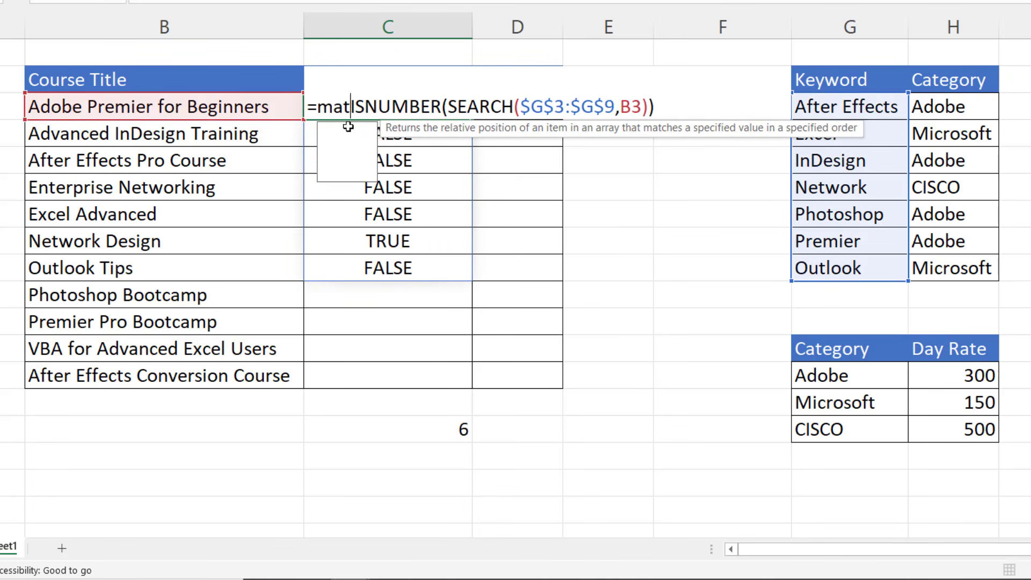
{"action": "type", "text": "("}
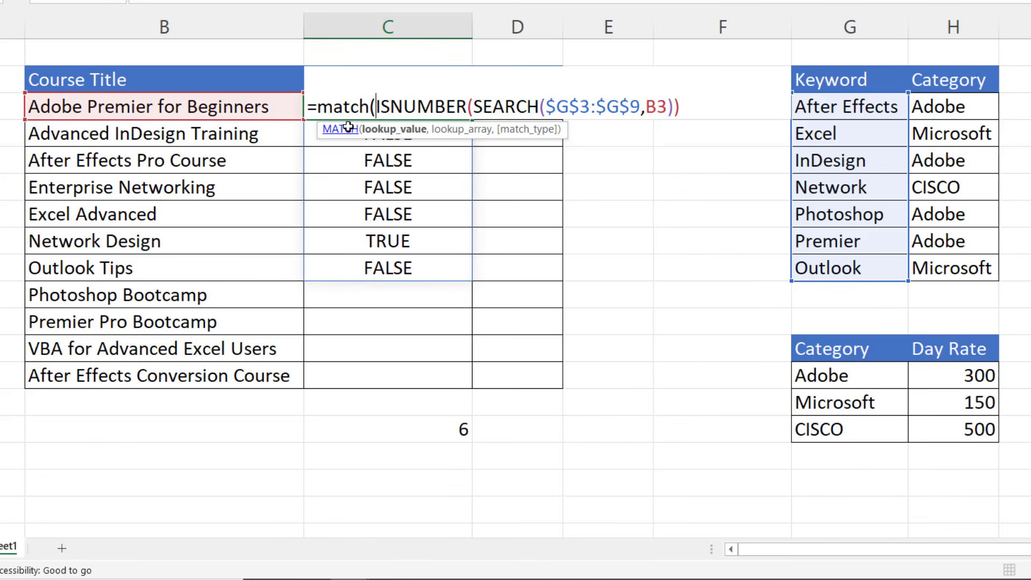
{"action": "type", "text": "TRUE"}
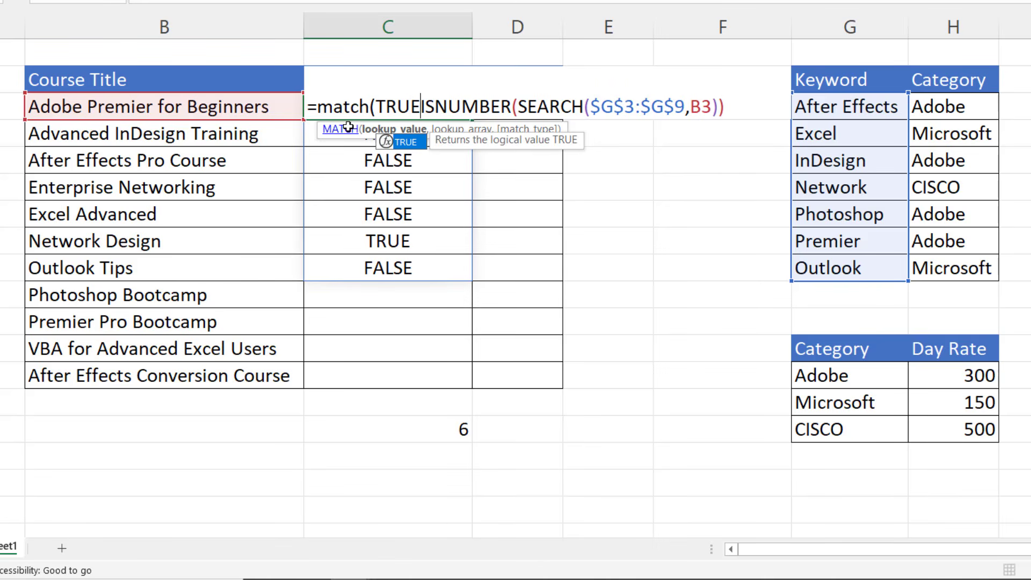
{"action": "type", "text": ","}
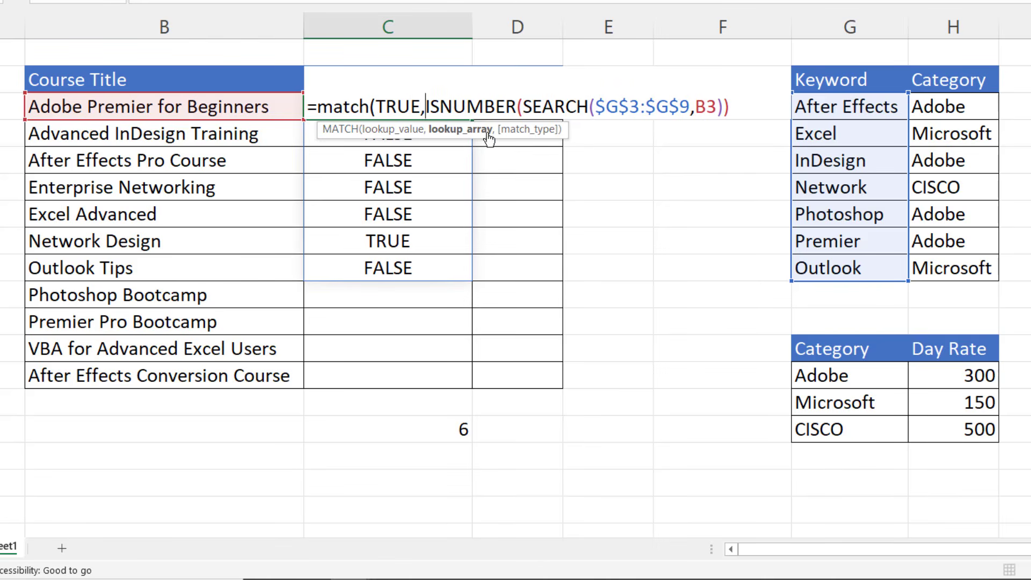
{"action": "left_click", "coordinate": [736, 106]}
{"action": "type", "text": ",0)"}
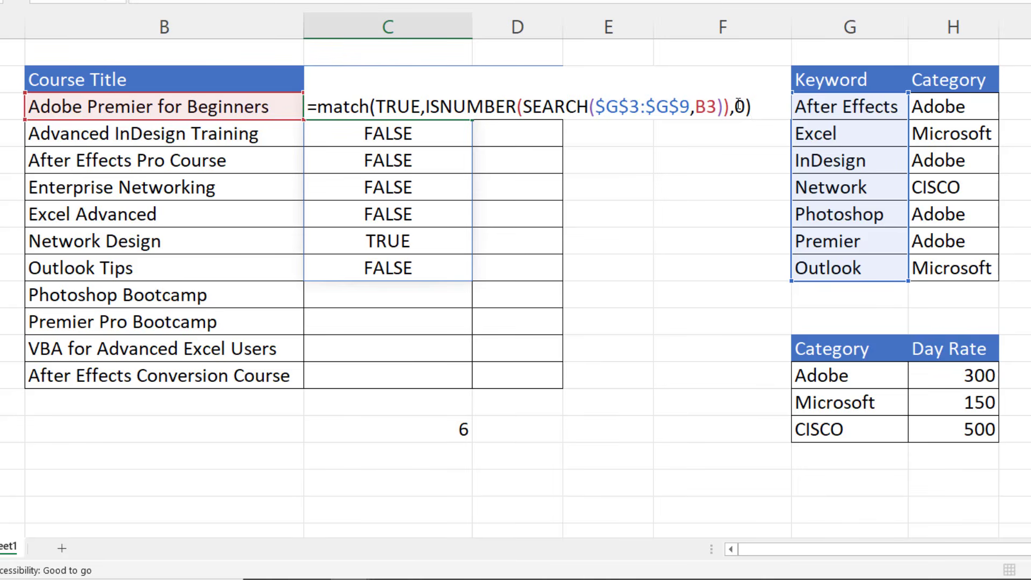
{"action": "key", "text": "Return"}
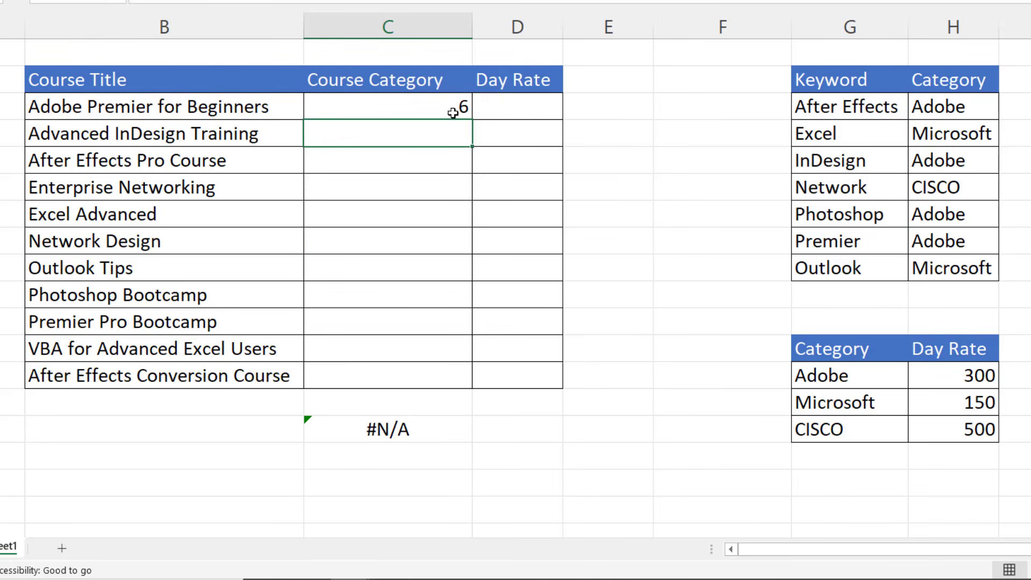
{"action": "left_click", "coordinate": [438, 427]}
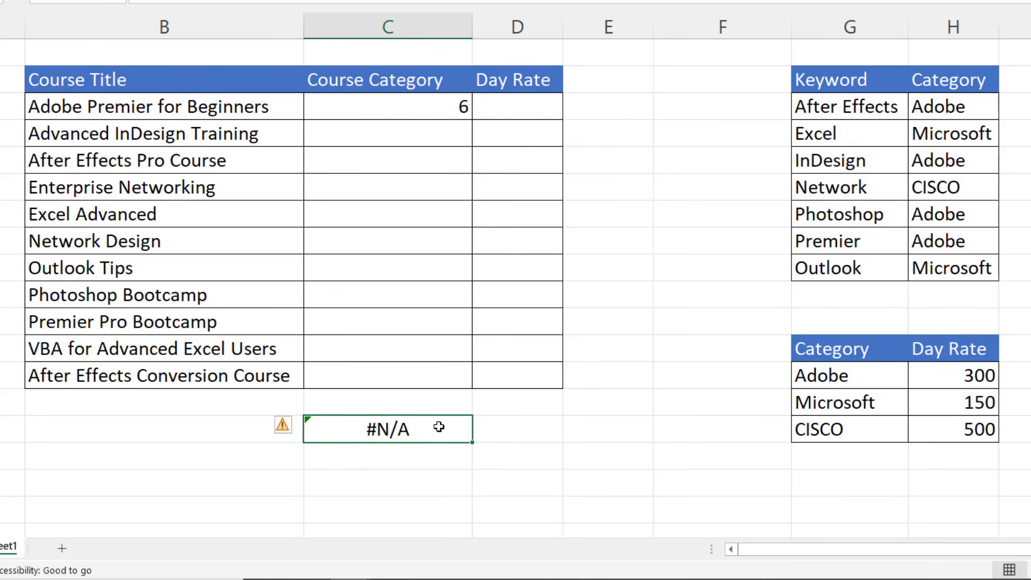
{"action": "key", "text": "Delete"}
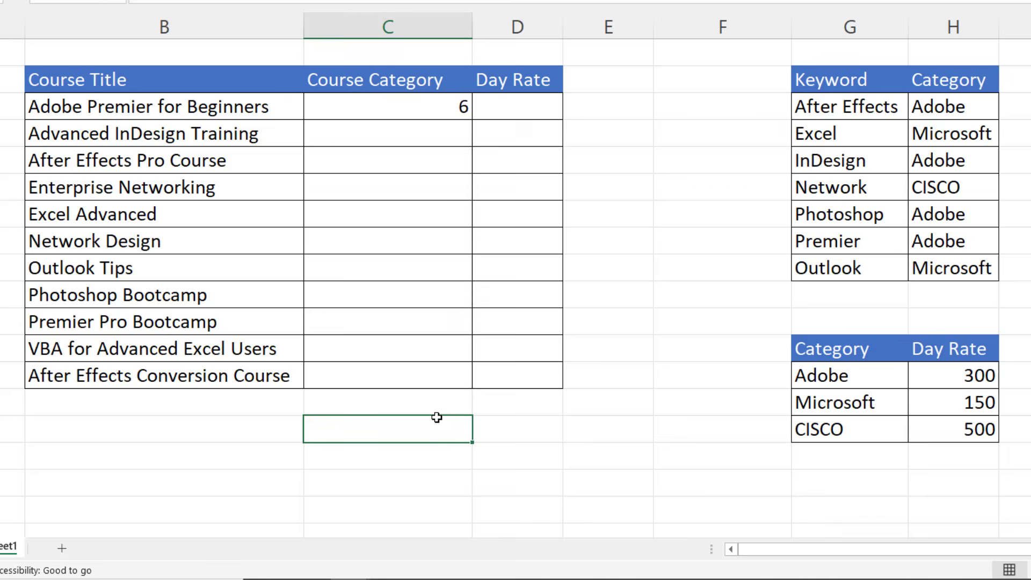
Evaluate the complete MATCH expression in C3 in place to view the row number it returns, and restore the original formula
{"action": "double_click", "coordinate": [455, 104]}
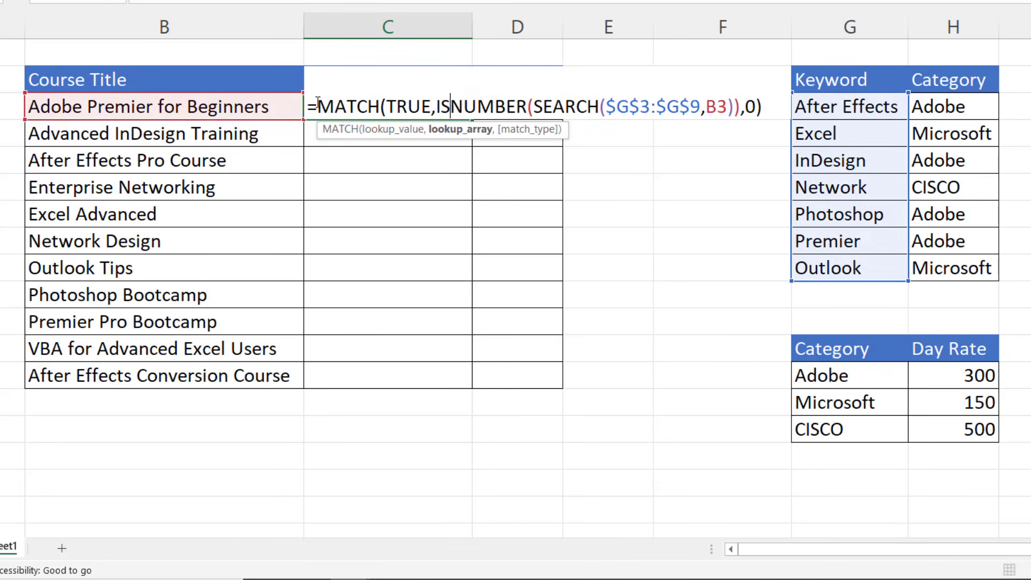
{"action": "left_click_drag", "start_coordinate": [318, 103], "coordinate": [778, 113]}
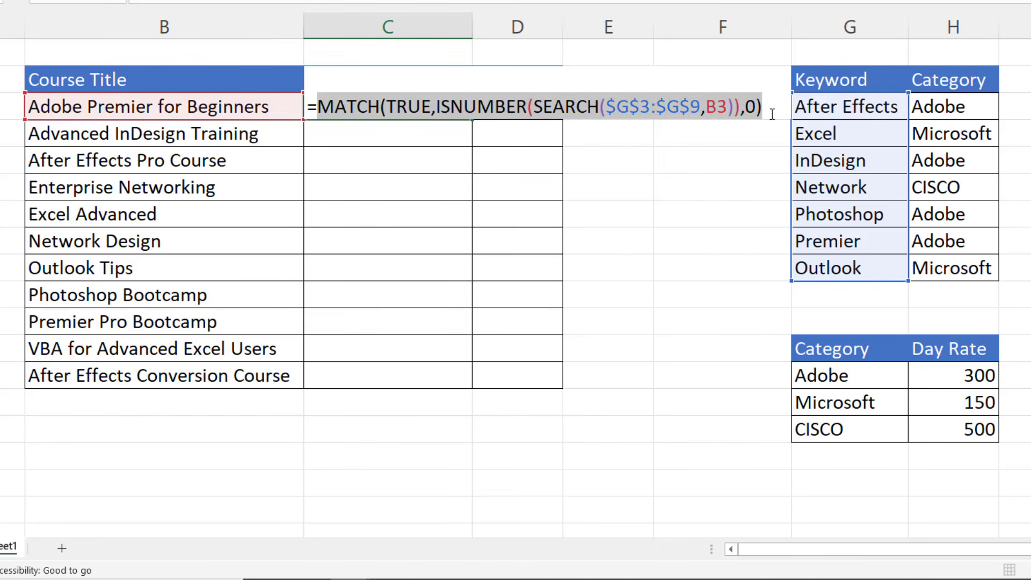
{"action": "key", "text": "F9"}
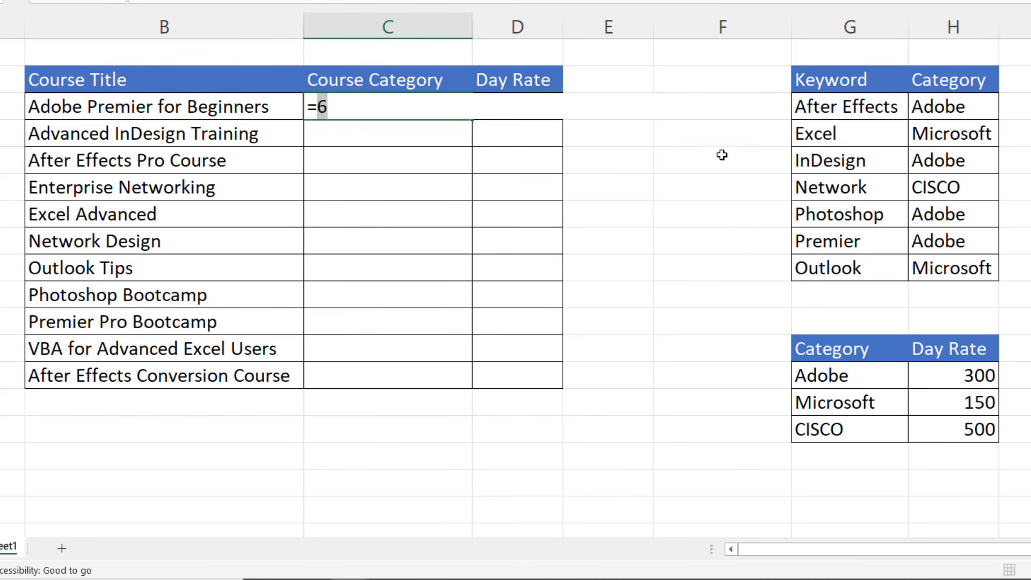
{"action": "key", "text": "ctrl+z"}
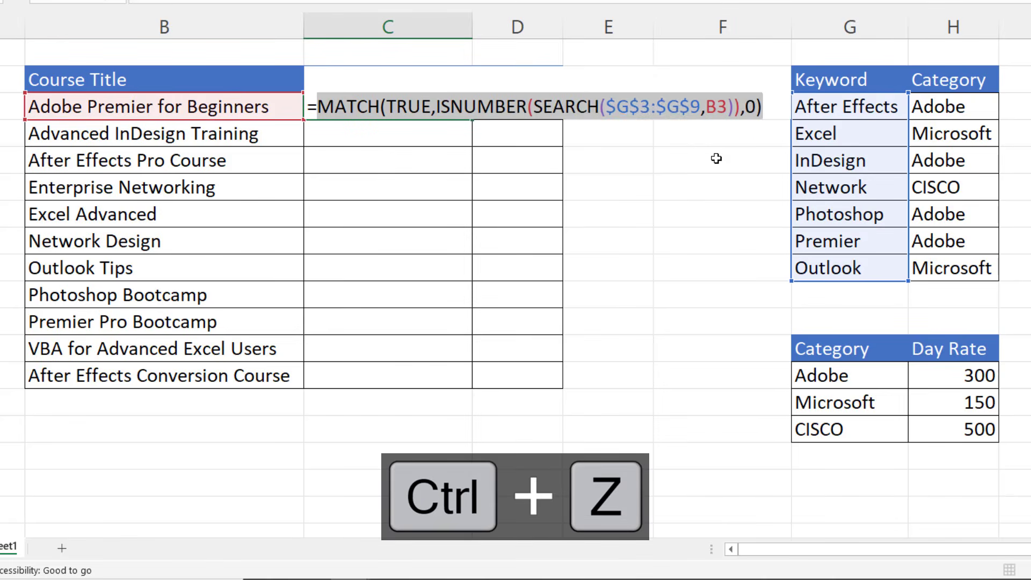
Nest C3's MATCH in an INDEX over the locked category range: =INDEX($H$3:$H$9,MATCH(TRUE,ISNUMBER(SEARCH($G$3:$G$9,B3)),0))
{"action": "left_click", "coordinate": [314, 102]}
{"action": "type", "text": "I"}
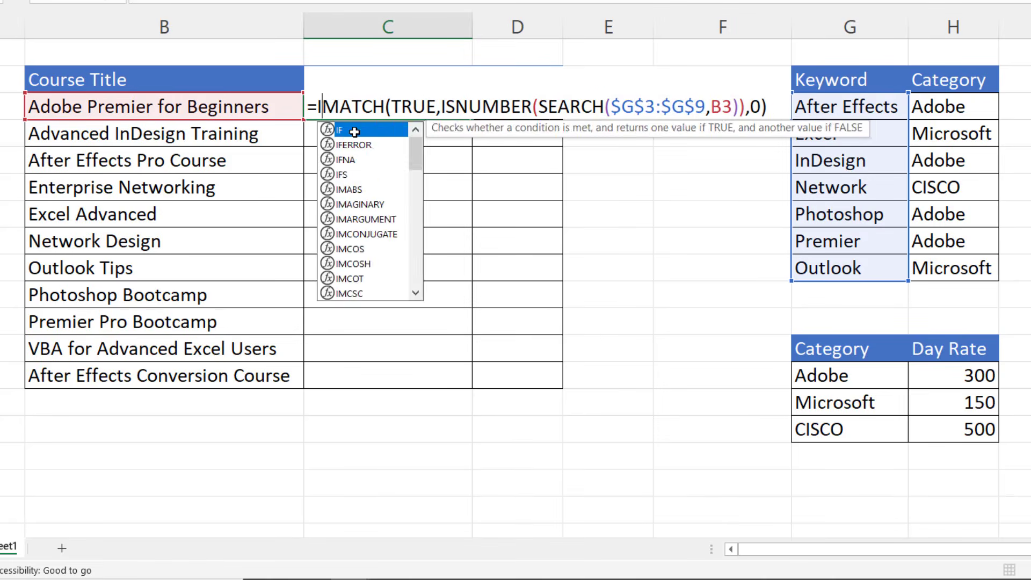
{"action": "type", "text": "NDEX"}
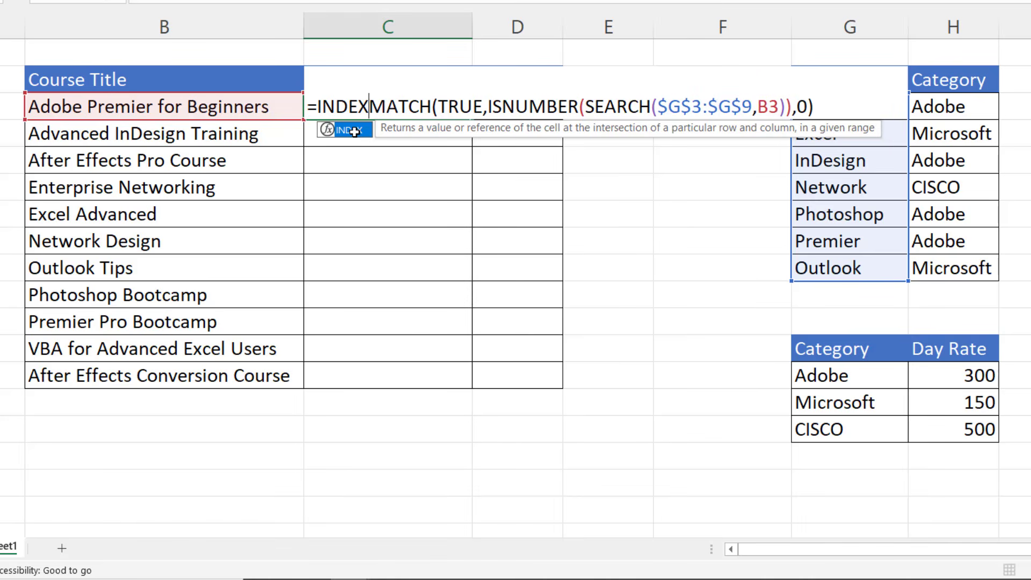
{"action": "type", "text": "("}
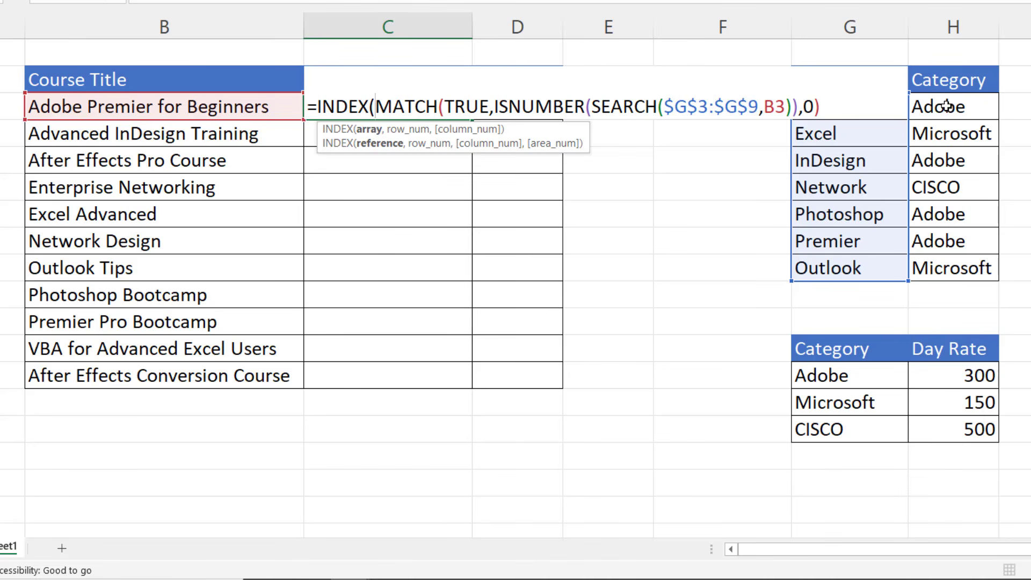
{"action": "left_click_drag", "start_coordinate": [944, 106], "coordinate": [945, 267]}
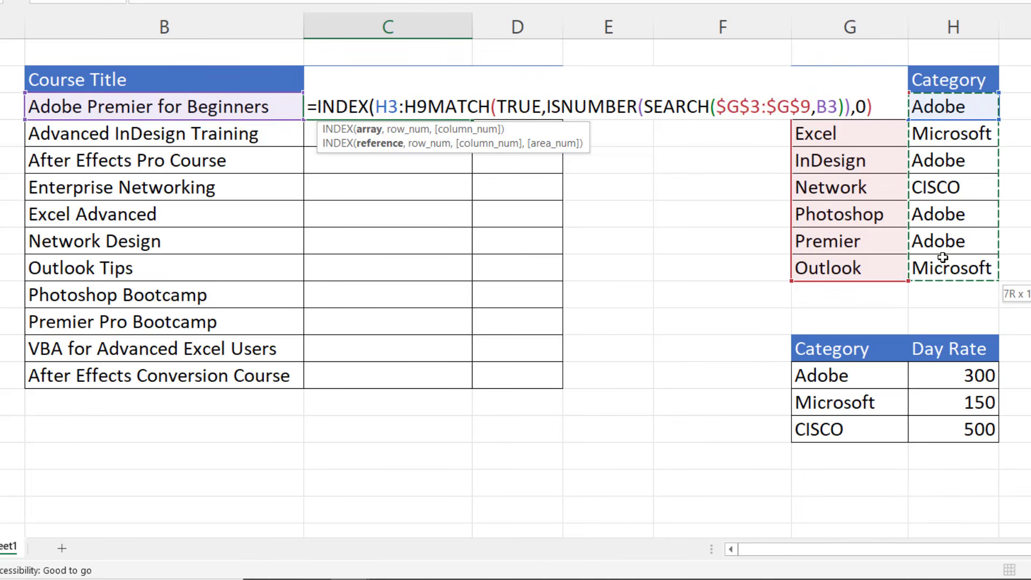
{"action": "key", "text": "F4"}
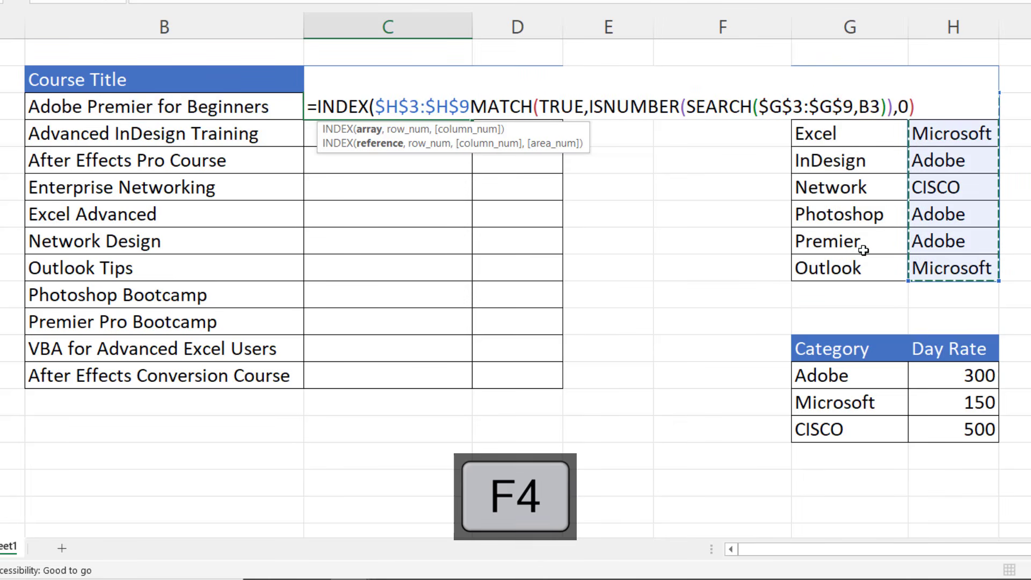
{"action": "type", "text": ",0"}
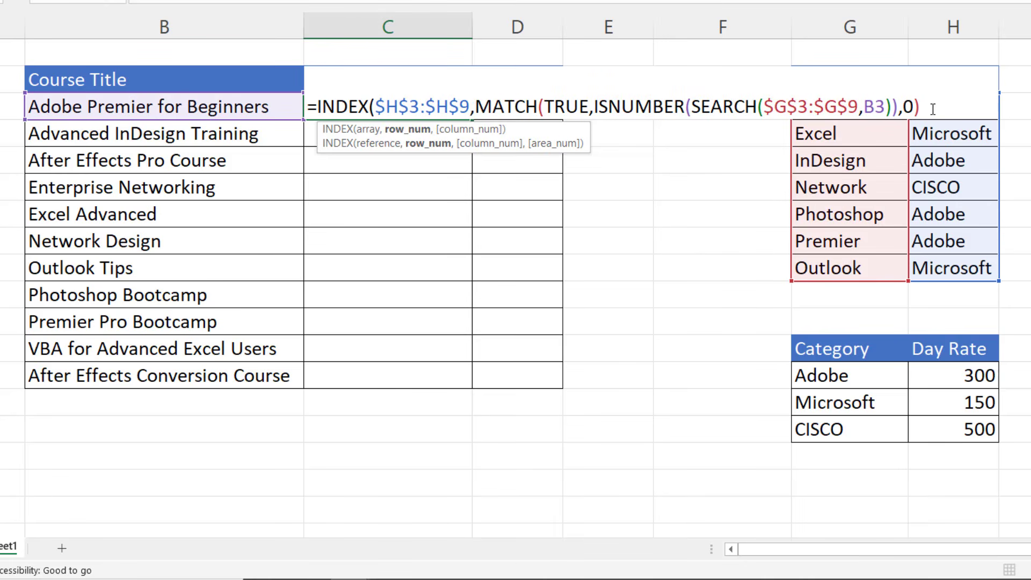
{"action": "type", "text": ")"}
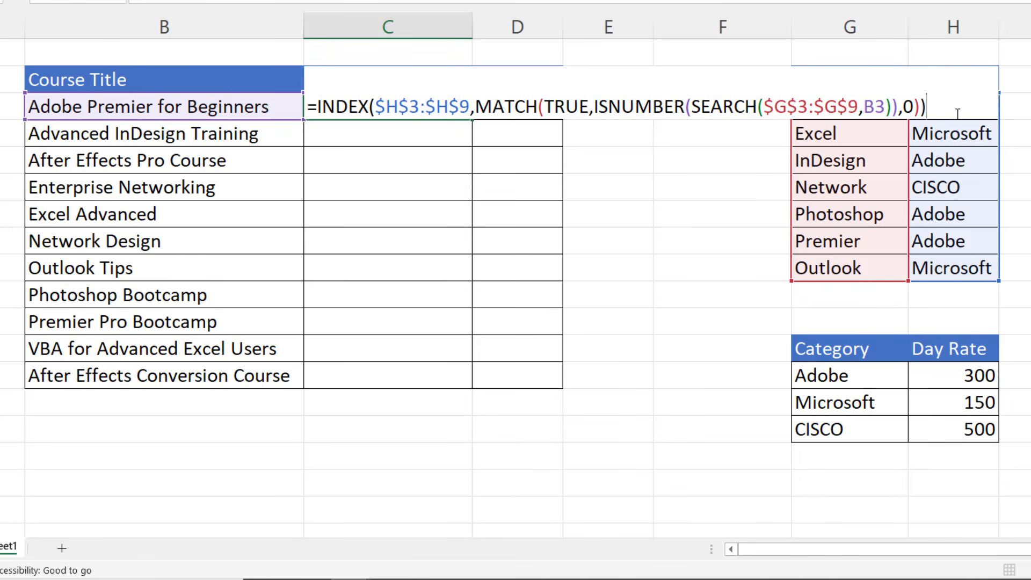
{"action": "key", "text": "Return"}
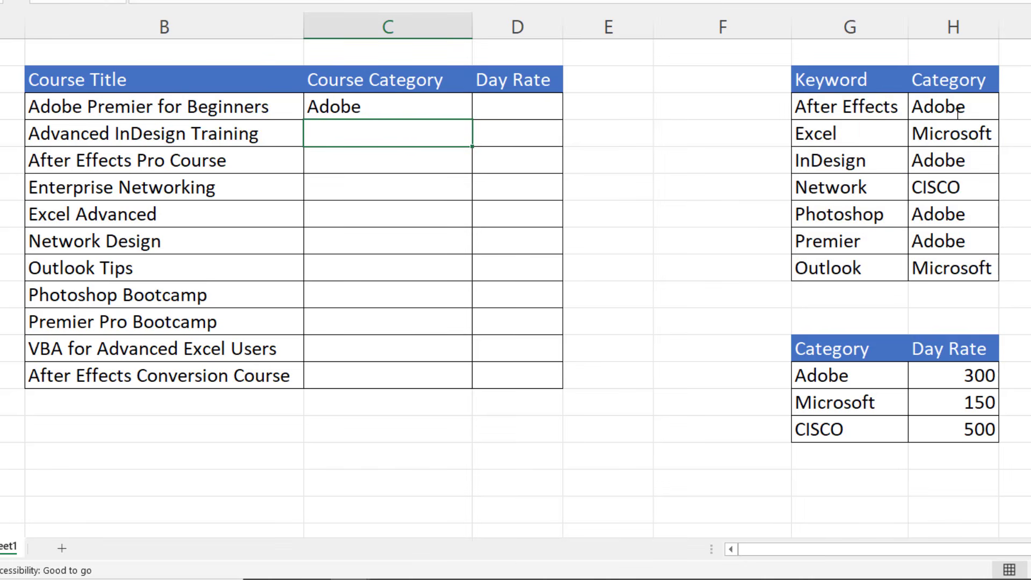
Re-enter C3's INDEX/MATCH formula as an array formula and fill it down the Course Category column to C13
{"action": "double_click", "coordinate": [373, 107]}
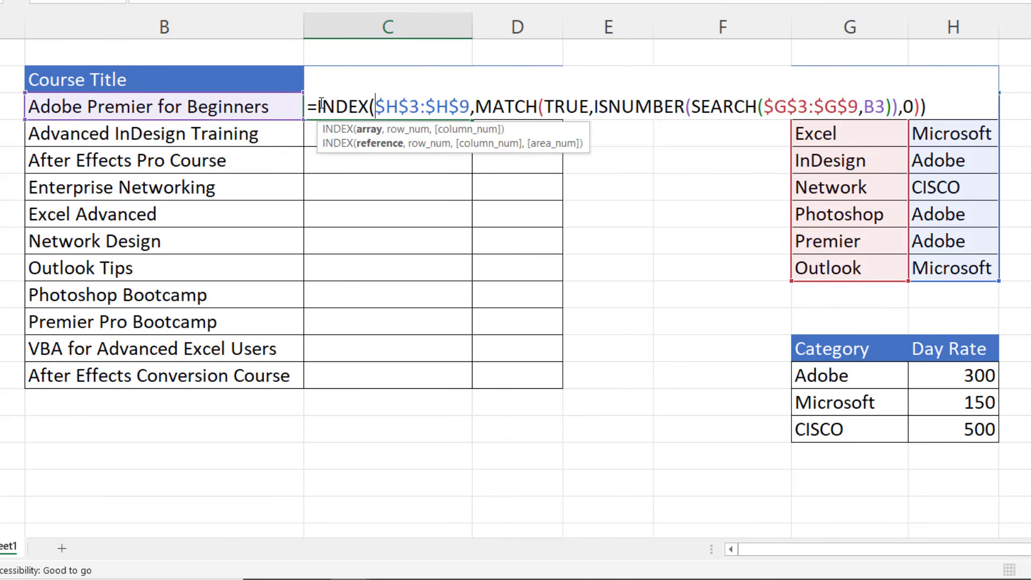
{"action": "left_click", "coordinate": [318, 105]}
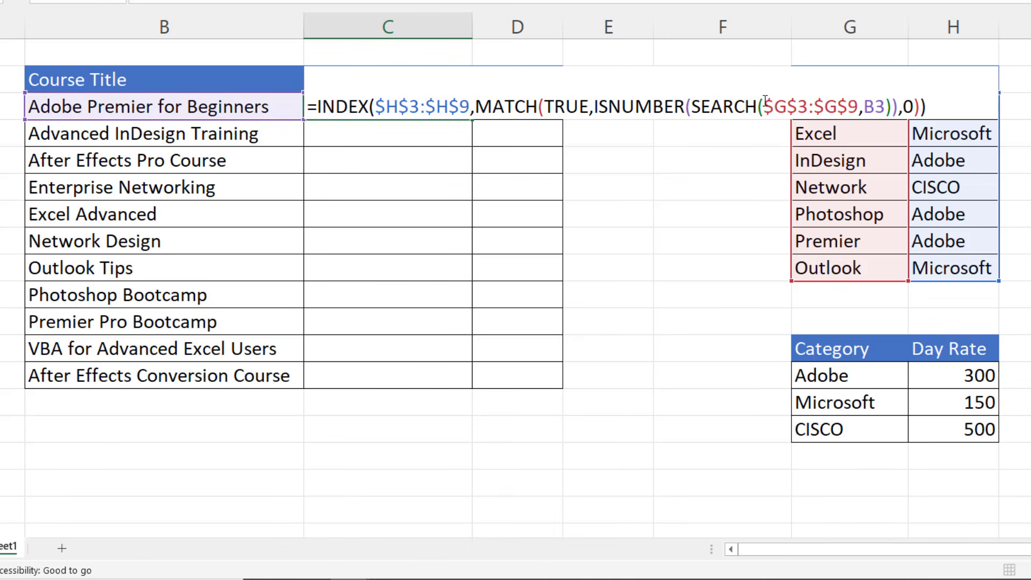
{"action": "left_click_drag", "start_coordinate": [765, 105], "coordinate": [860, 107]}
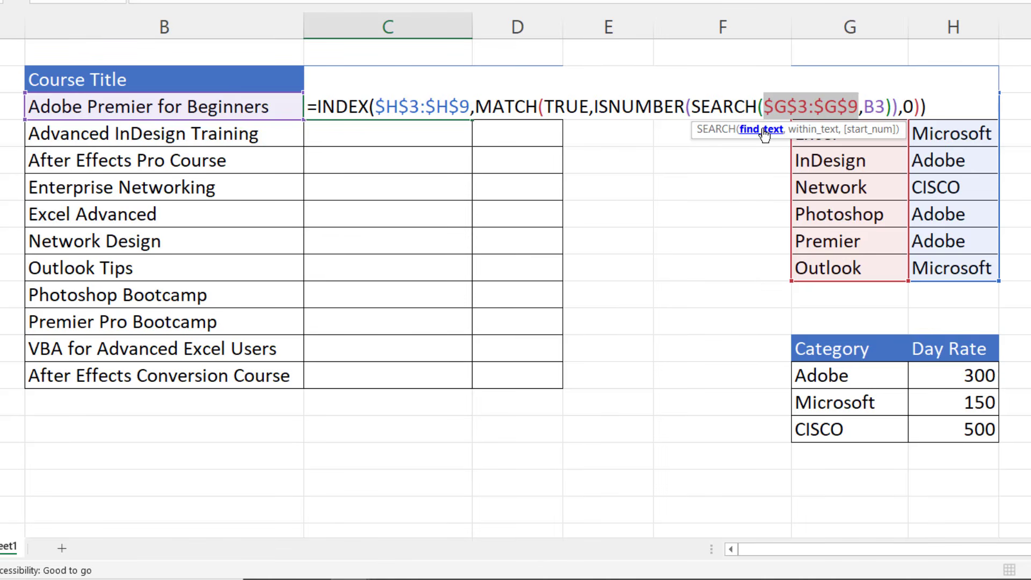
{"action": "key", "text": "ctrl+shift+Return"}
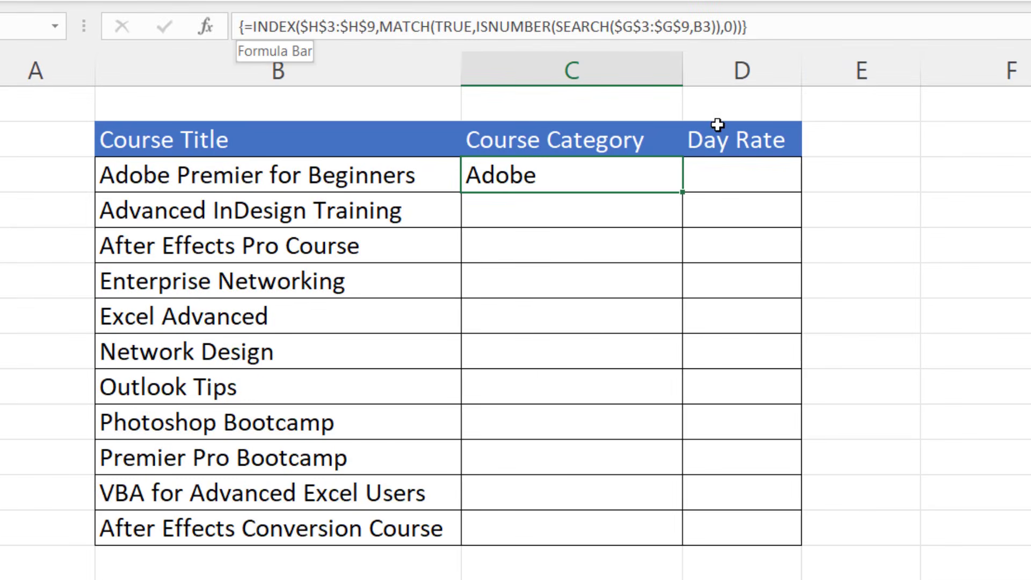
{"action": "left_click_drag", "start_coordinate": [681, 191], "coordinate": [672, 524]}
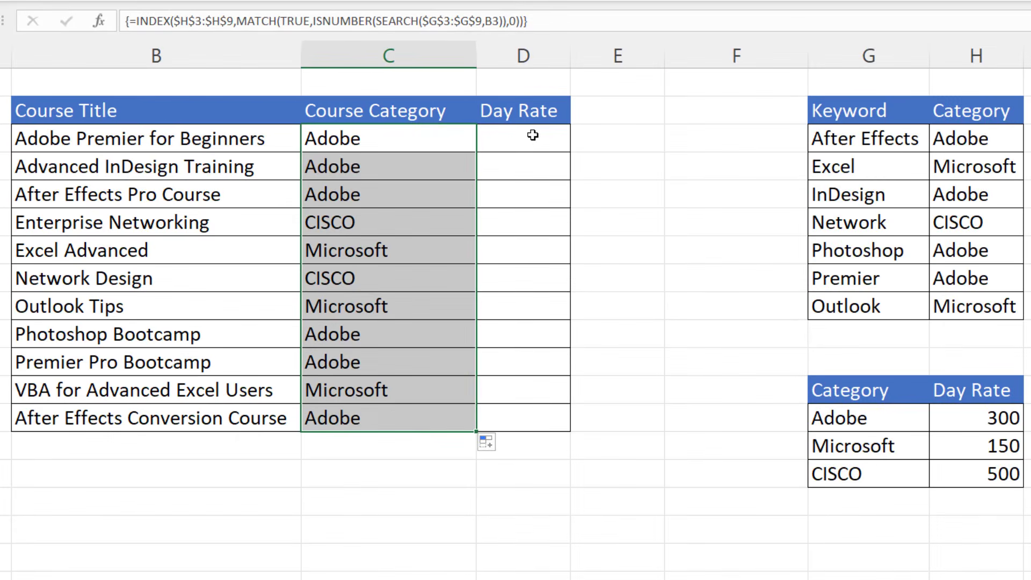
Enter a formula in D3 that looks up the category's day rate with an exact match: =VLOOKUP(C3,$G$13:$H$15,2,0)
{"action": "left_click", "coordinate": [532, 138]}
{"action": "type", "text": "=vl"}
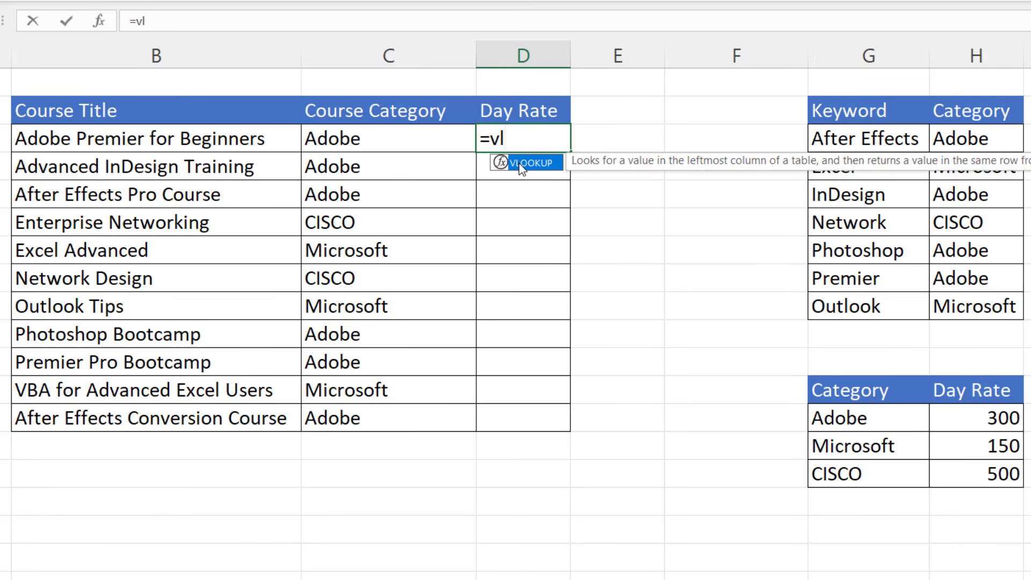
{"action": "double_click", "coordinate": [521, 164]}
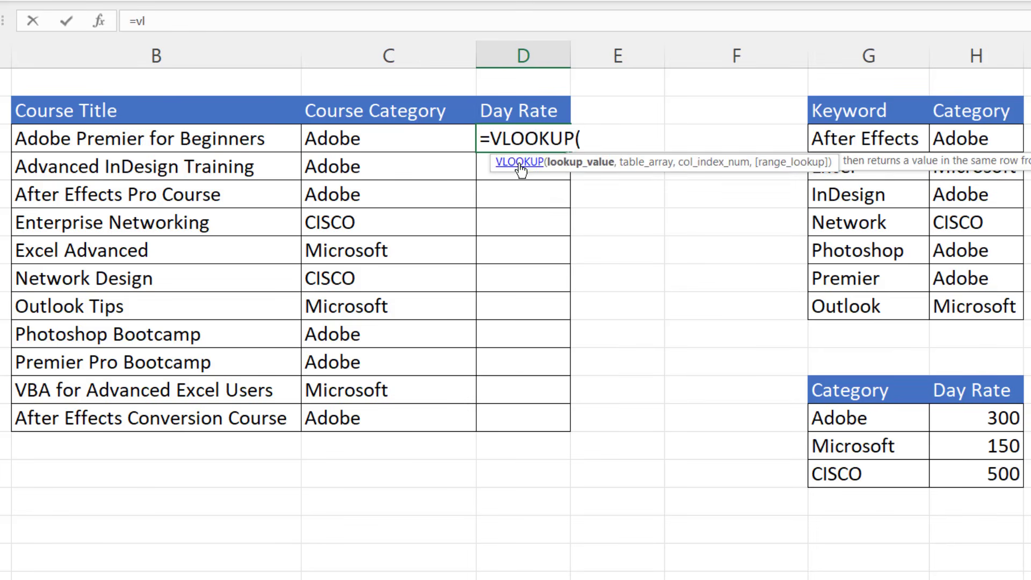
{"action": "left_click", "coordinate": [339, 138]}
{"action": "type", "text": ","}
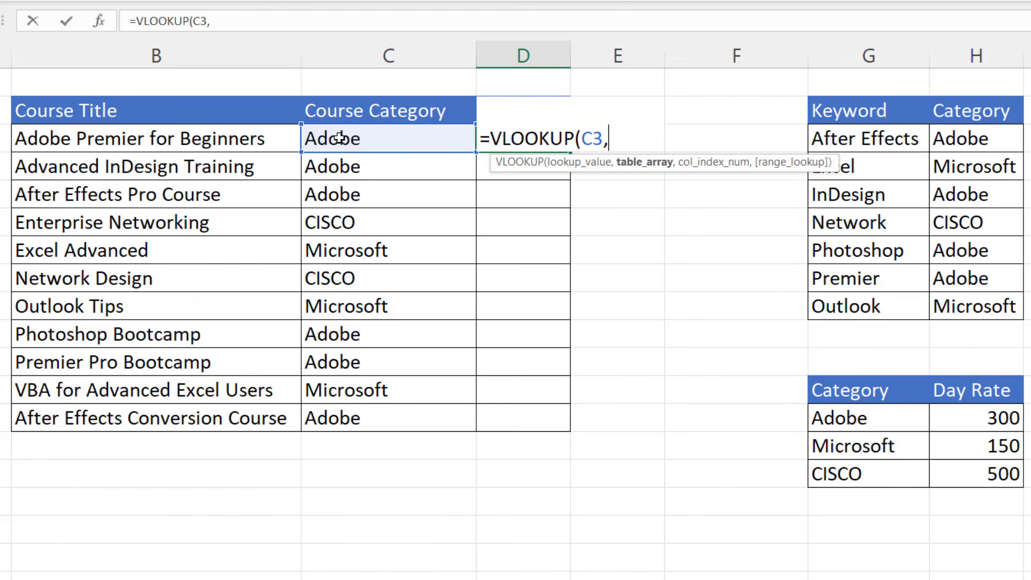
{"action": "left_click_drag", "start_coordinate": [906, 420], "coordinate": [974, 476]}
{"action": "key", "text": "F4"}
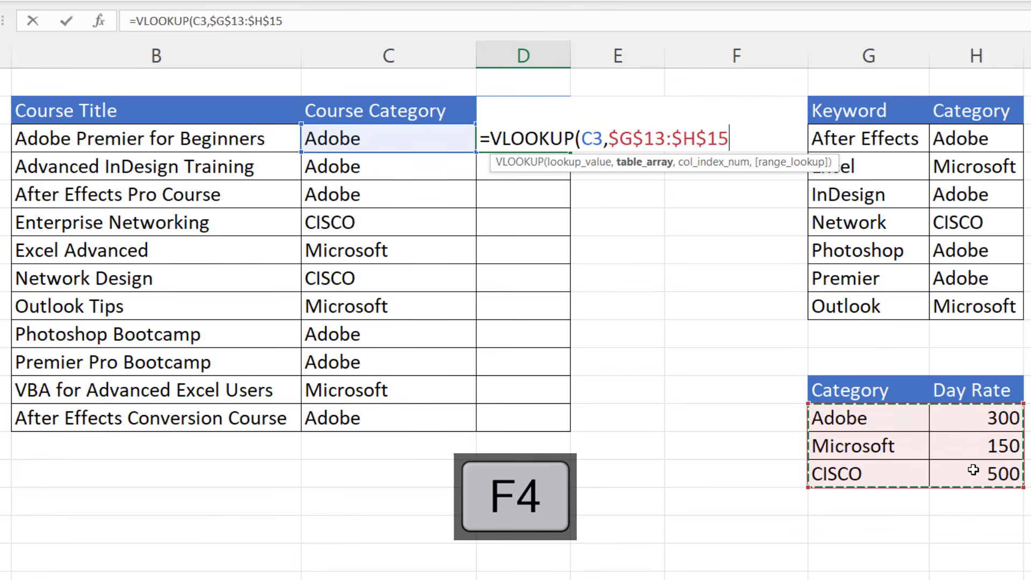
{"action": "type", "text": ","}
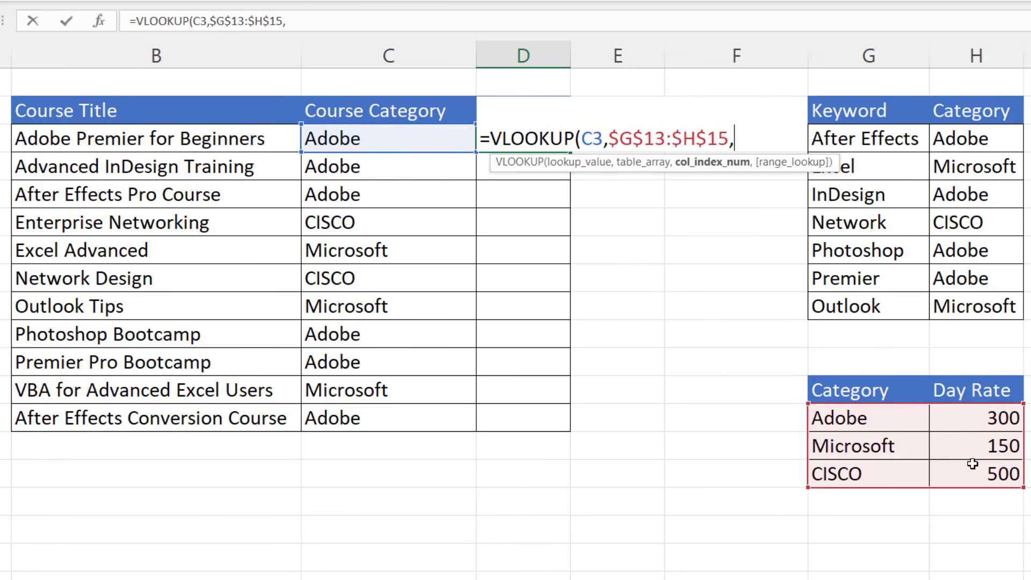
{"action": "type", "text": "2,"}
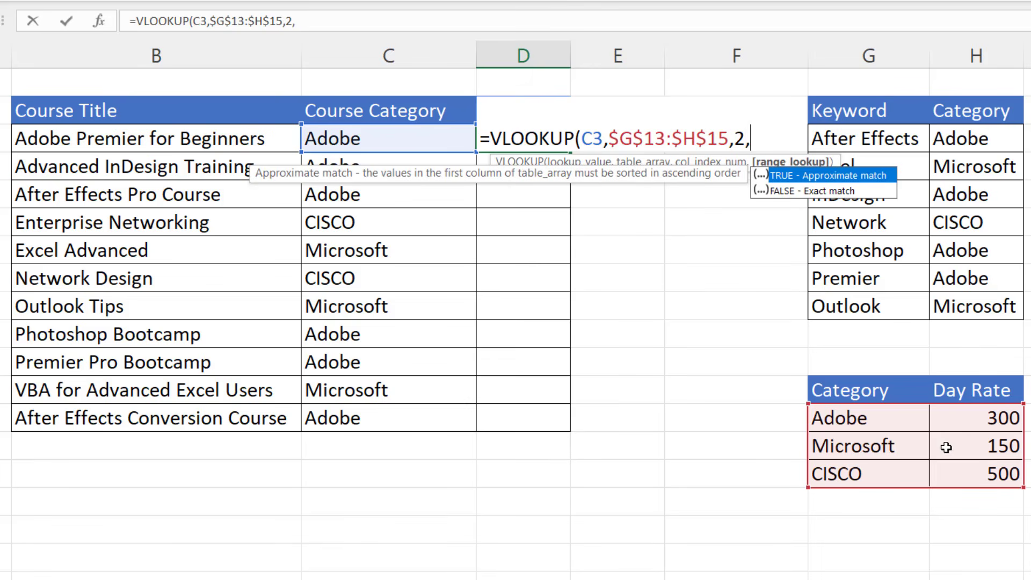
{"action": "type", "text": "0)"}
{"action": "key", "text": "Return"}
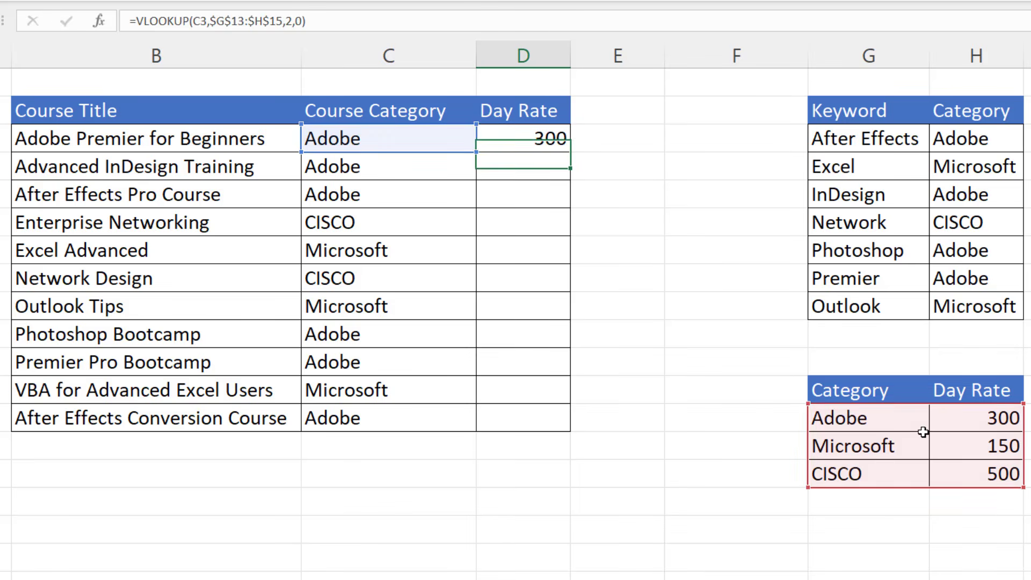
Fill the VLOOKUP formula down the Day Rate column to D13, and clear all the formulas from that column
{"action": "left_click", "coordinate": [532, 143]}
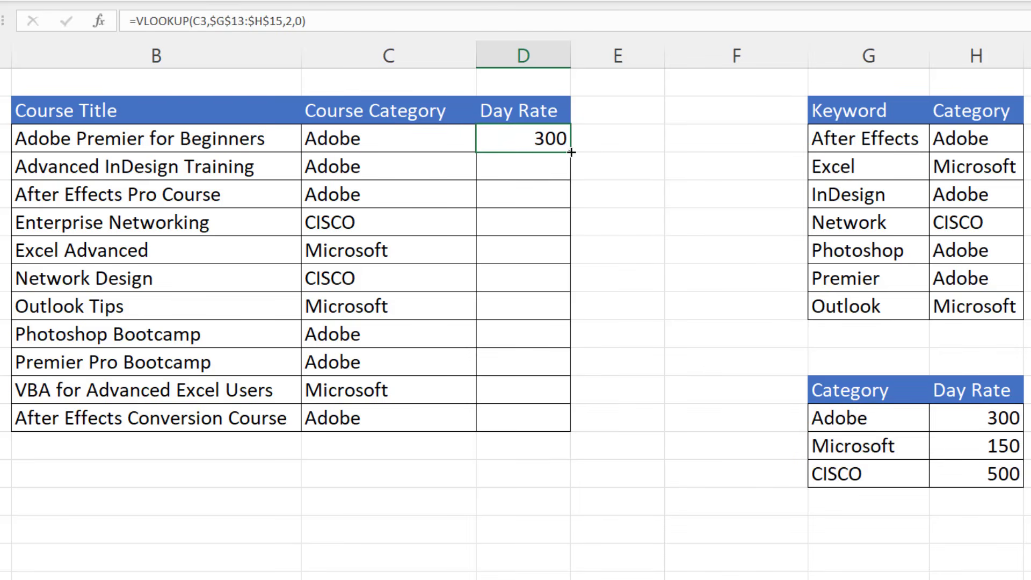
{"action": "double_click", "coordinate": [570, 152]}
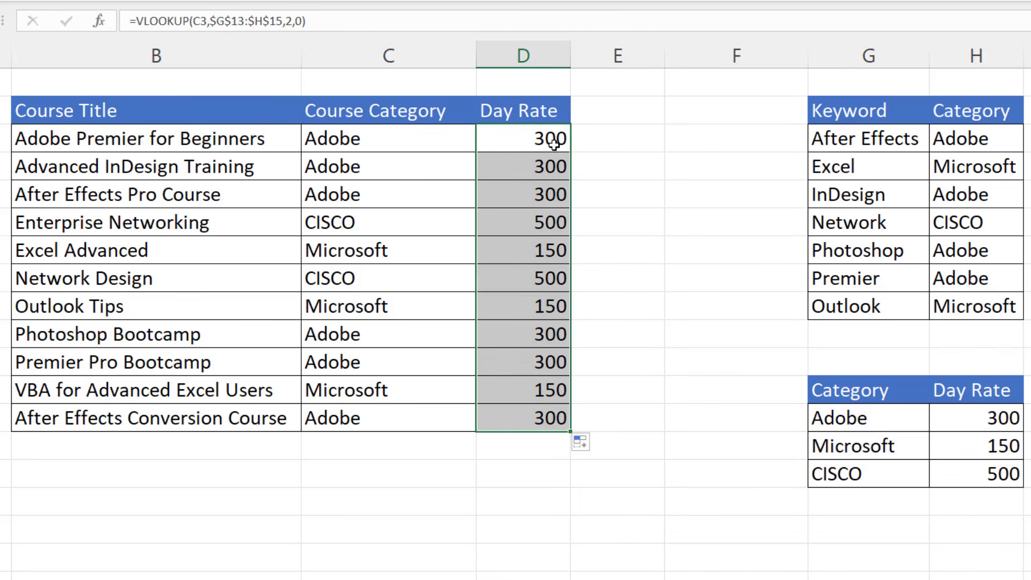
{"action": "key", "text": "Delete"}
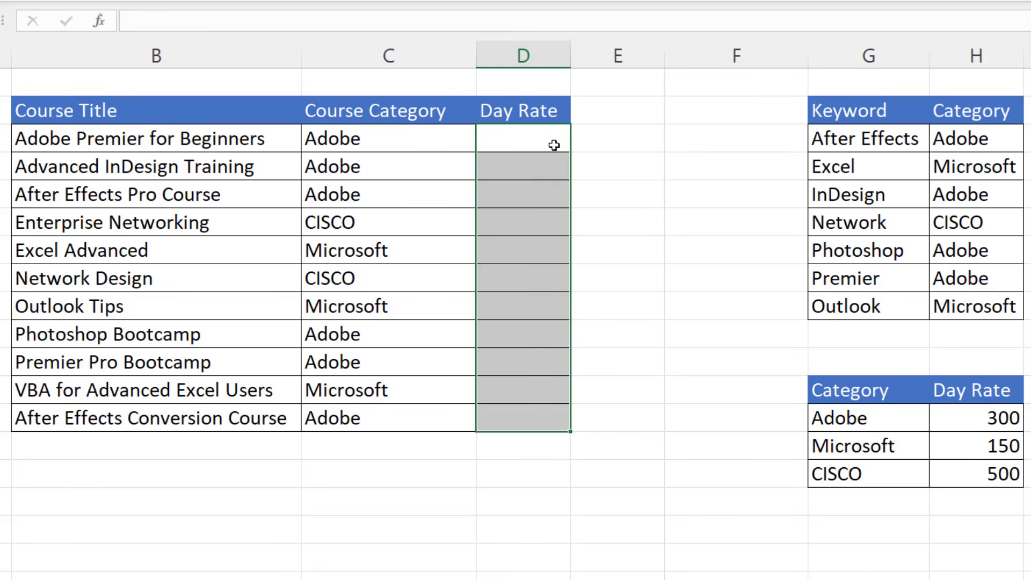
Start an XLOOKUP formula in D3 with C3 as the lookup value and the locked category range $G$13:$G$15 as the lookup array
{"action": "left_click", "coordinate": [555, 145]}
{"action": "type", "text": "=xl"}
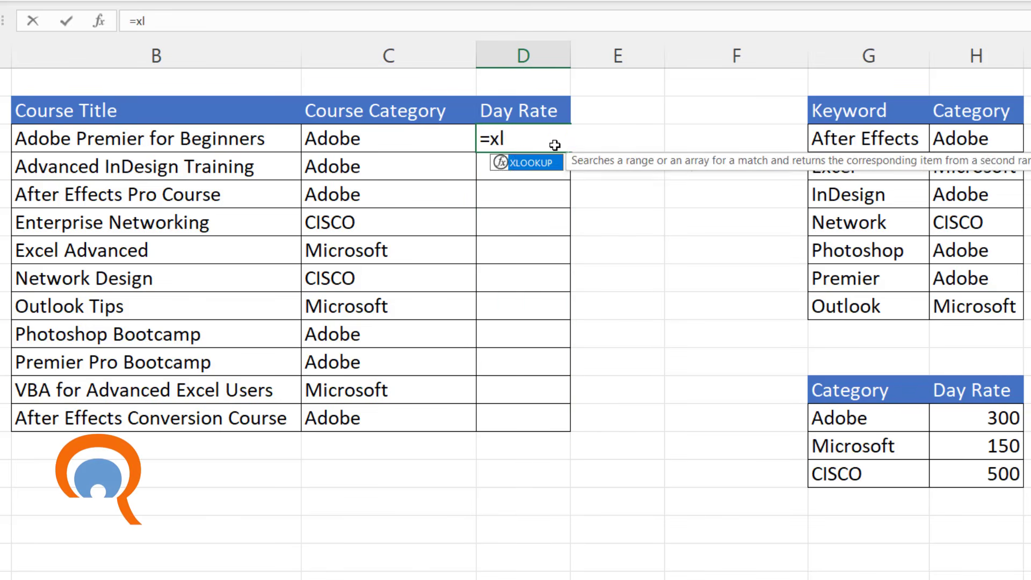
{"action": "key", "text": "Tab"}
{"action": "left_click", "coordinate": [364, 138]}
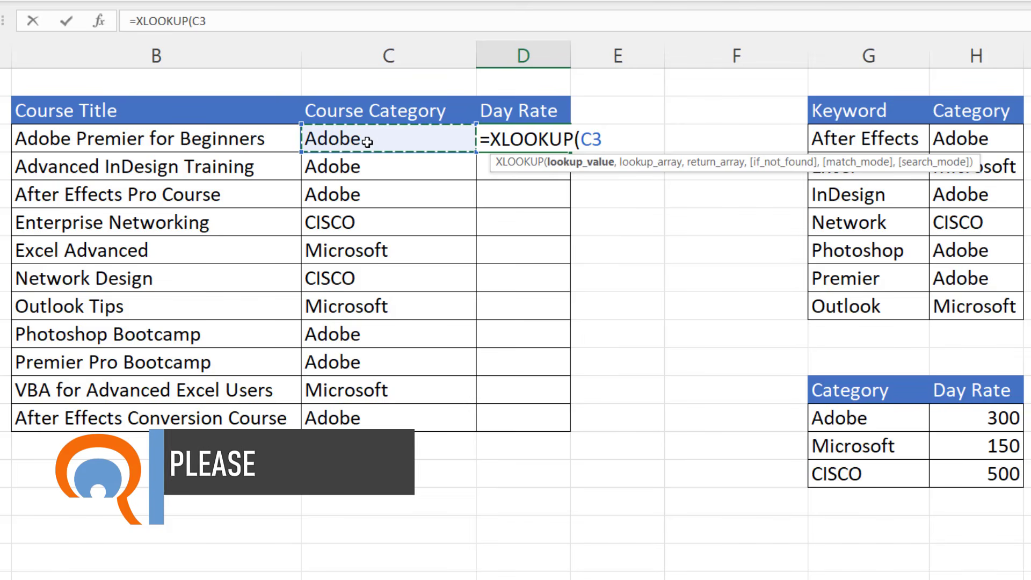
{"action": "type", "text": ","}
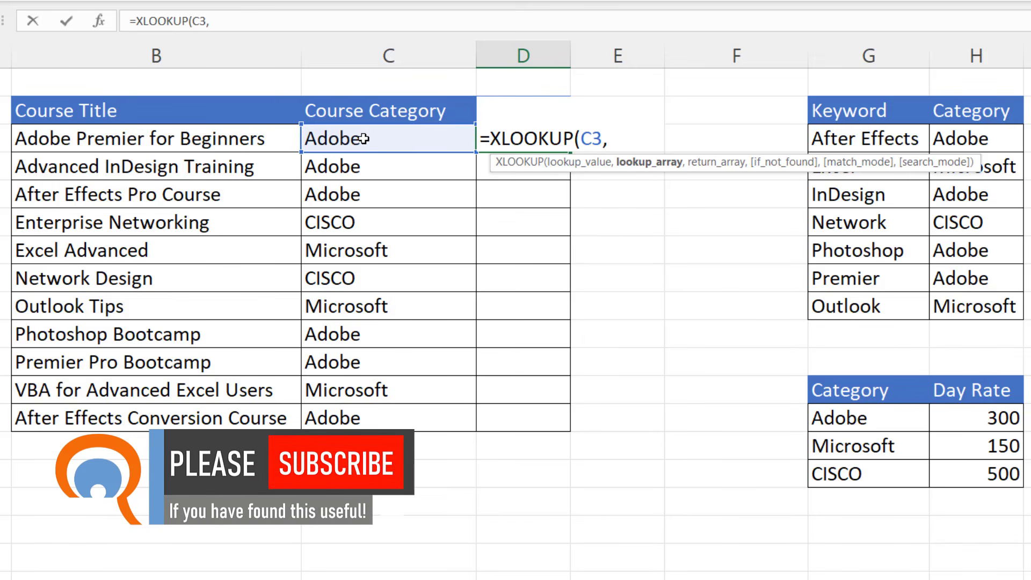
{"action": "left_click_drag", "start_coordinate": [852, 417], "coordinate": [852, 467]}
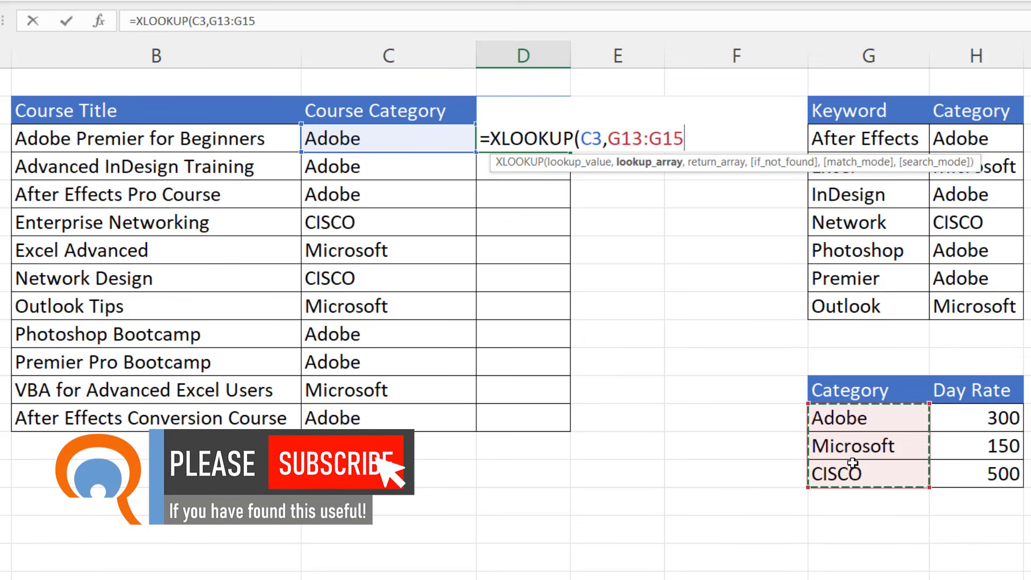
{"action": "key", "text": "F4"}
{"action": "type", "text": ","}
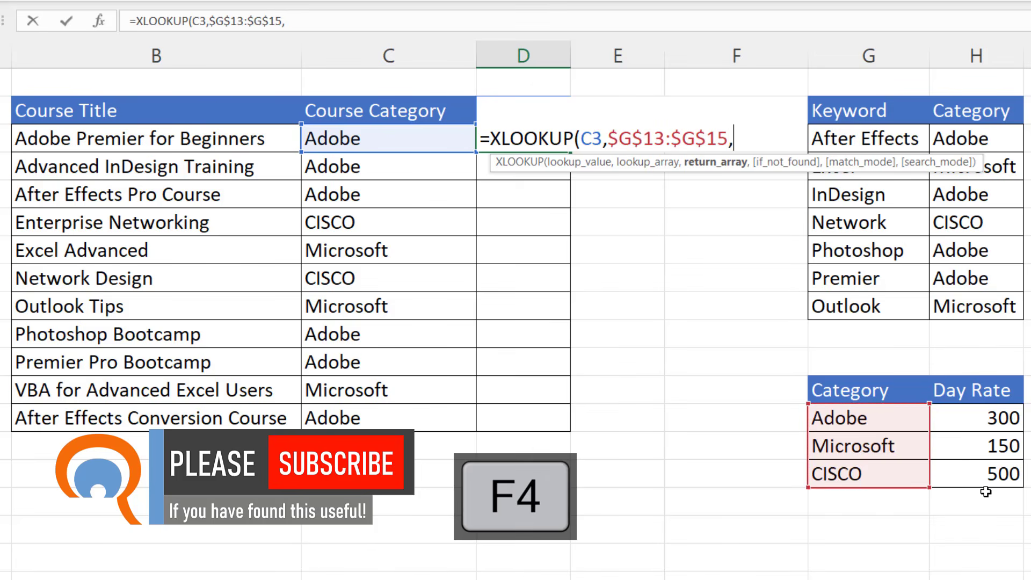